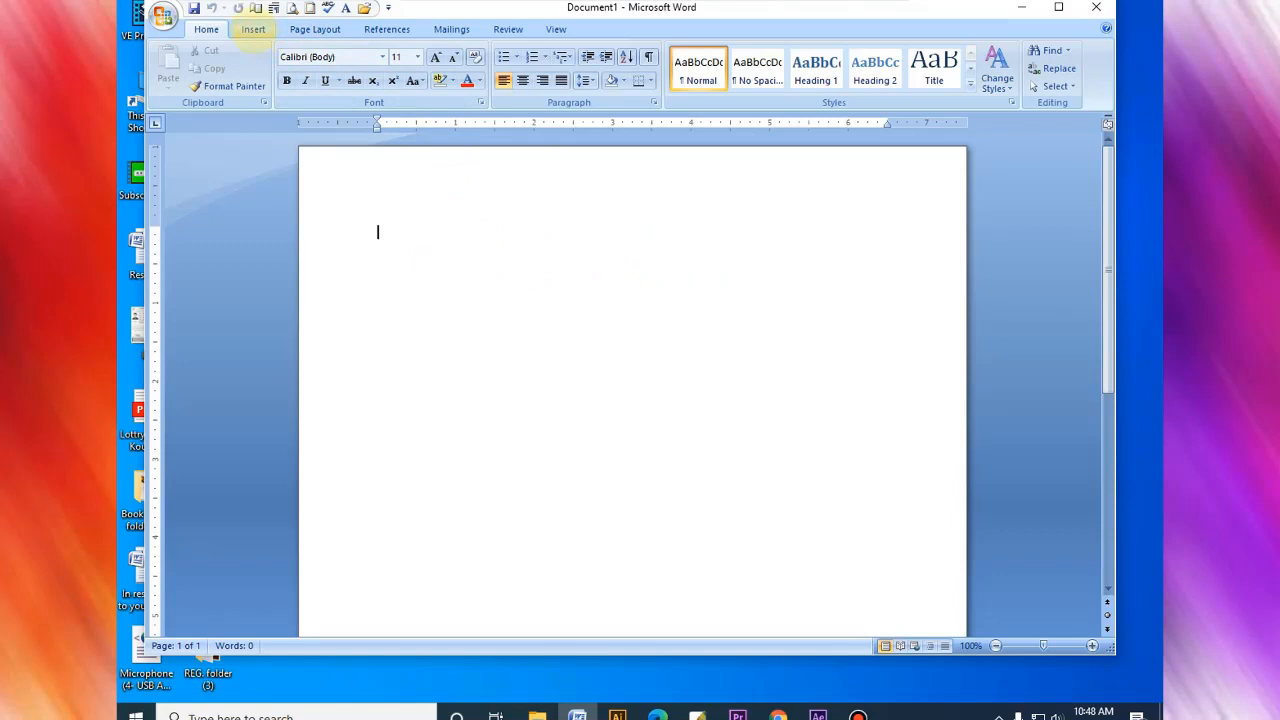
- Insert a header in the built-in Blank style and enter "Bangladesh" as its text
{"action": "left_click", "coordinate": [253, 29]}
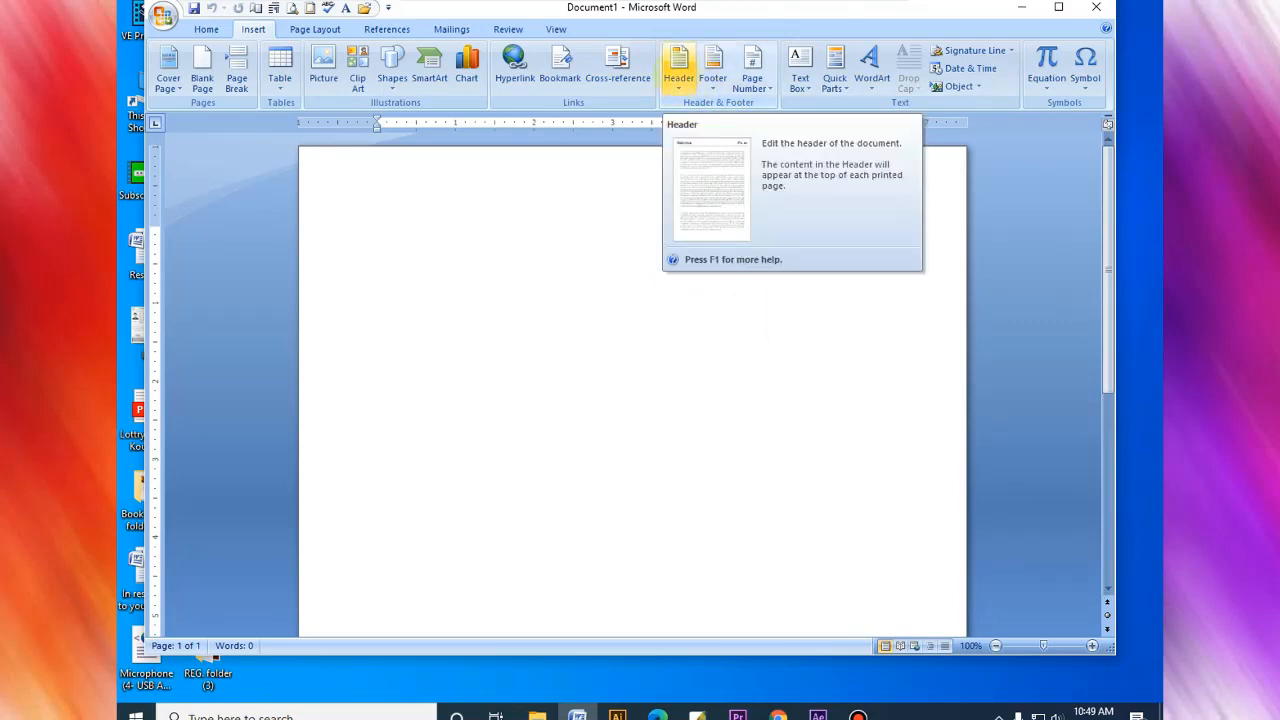
{"action": "left_click", "coordinate": [678, 68]}
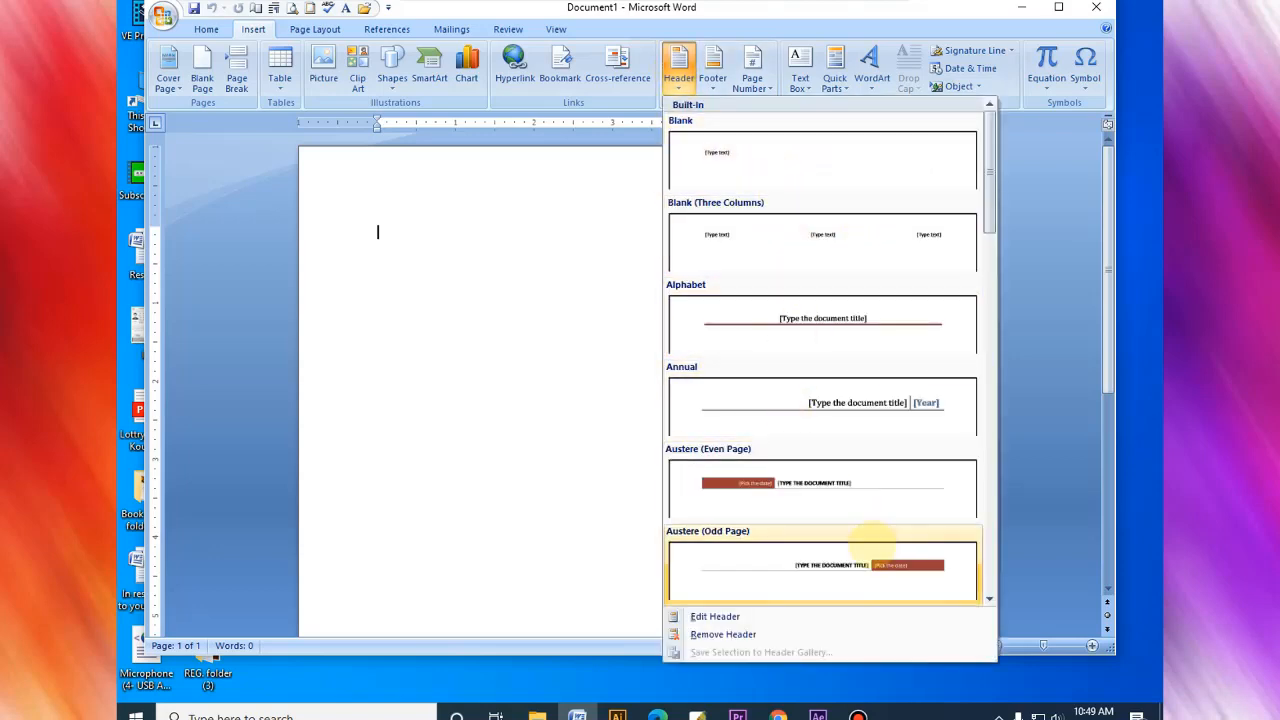
{"action": "scroll", "coordinate": [855, 522], "scroll_direction": "down", "scroll_amount": 5}
{"action": "scroll", "coordinate": [850, 515], "scroll_direction": "down", "scroll_amount": 3}
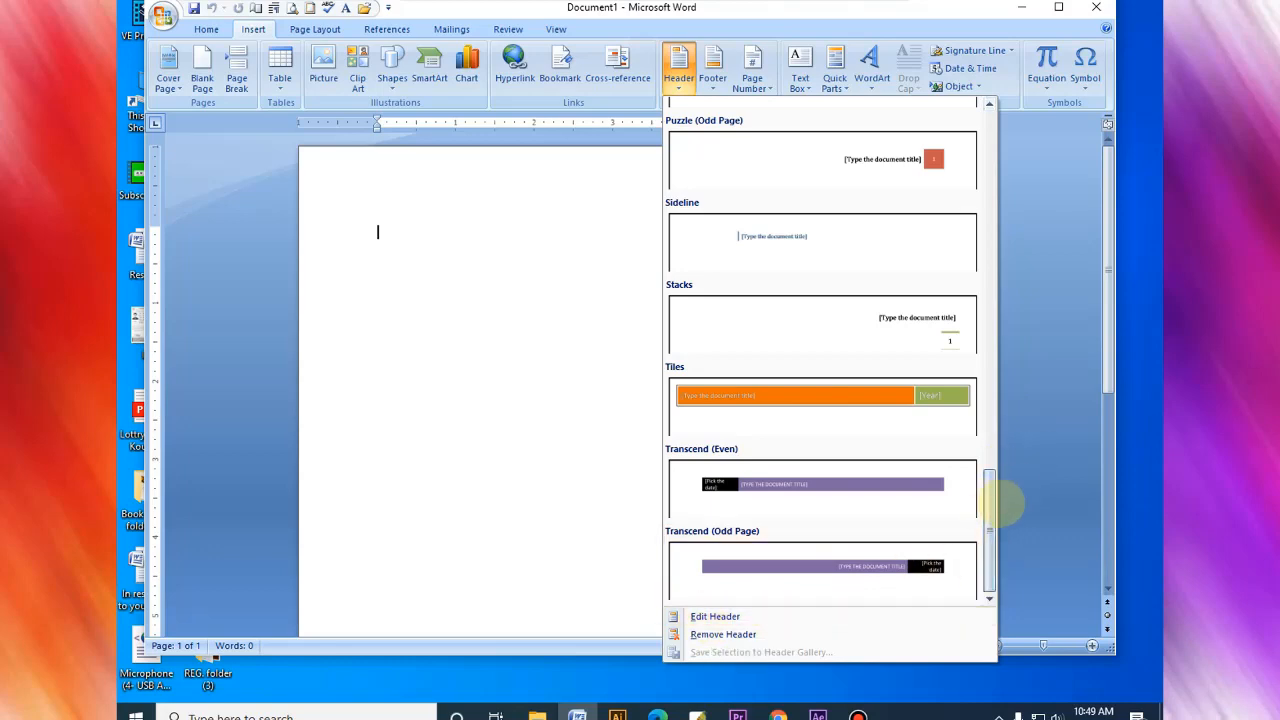
{"action": "left_click_drag", "start_coordinate": [992, 503], "coordinate": [1028, 120]}
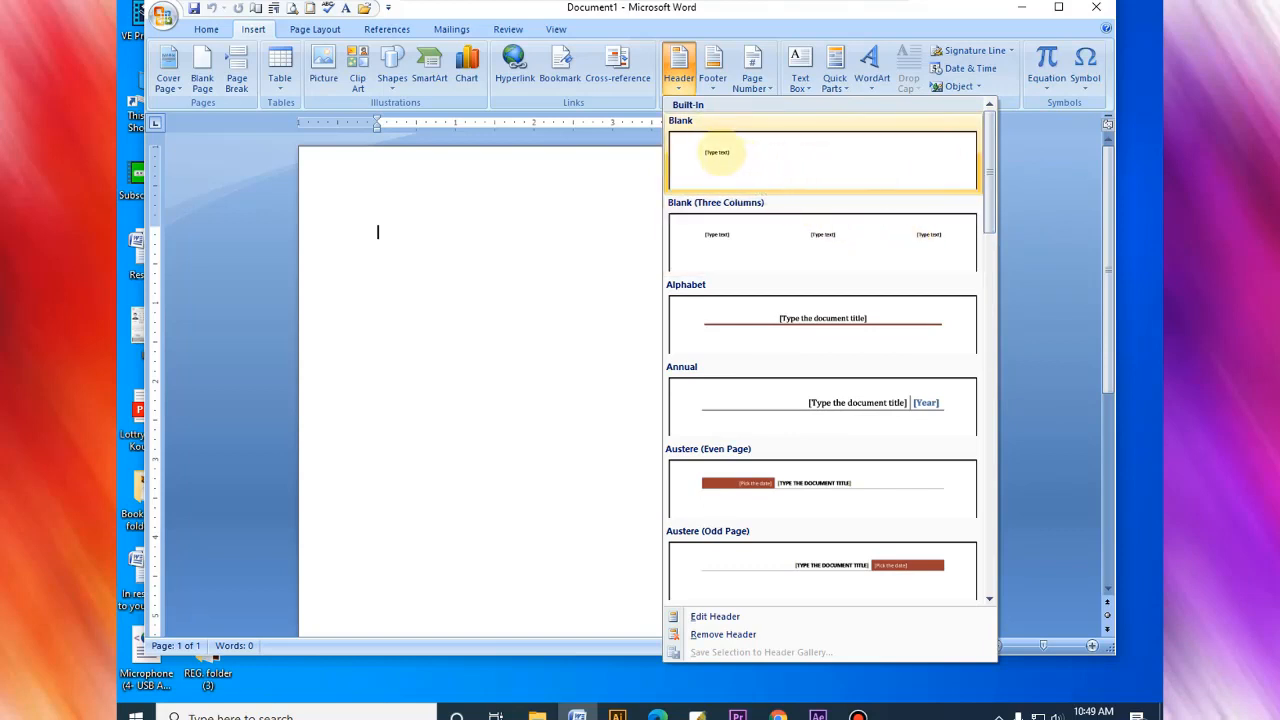
{"action": "left_click", "coordinate": [718, 155]}
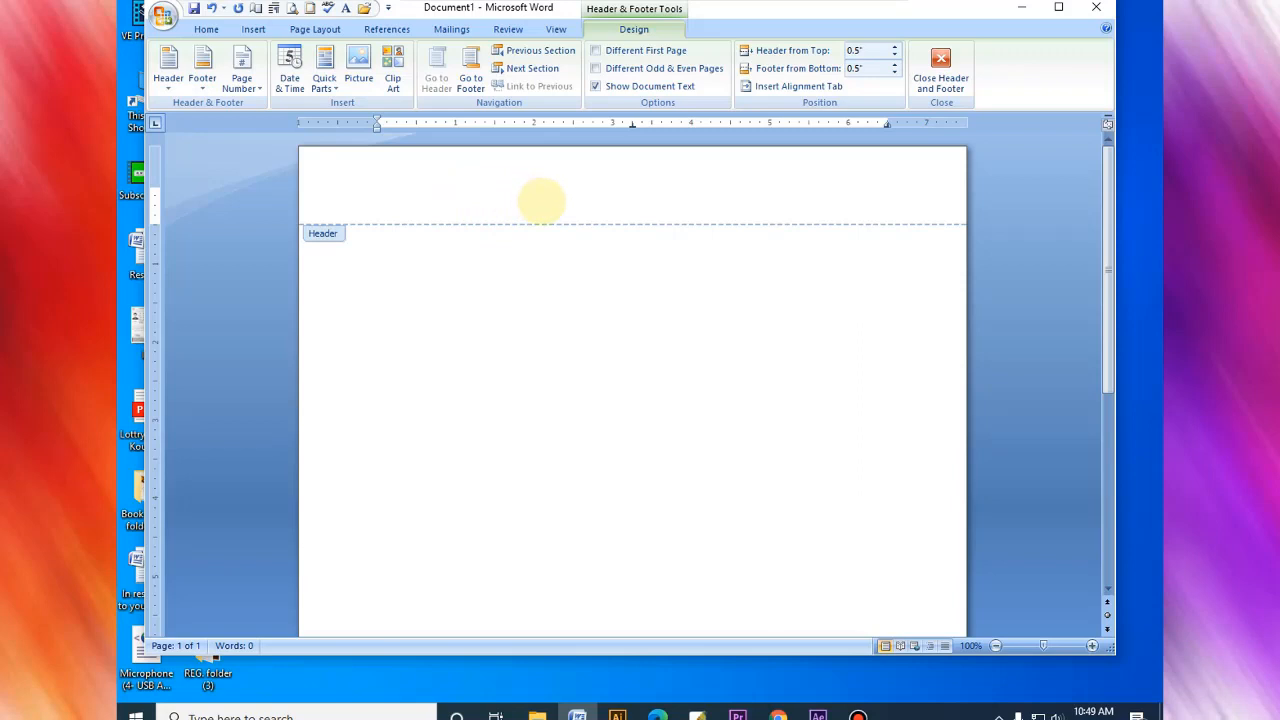
{"action": "type", "text": "Bangladesh"}
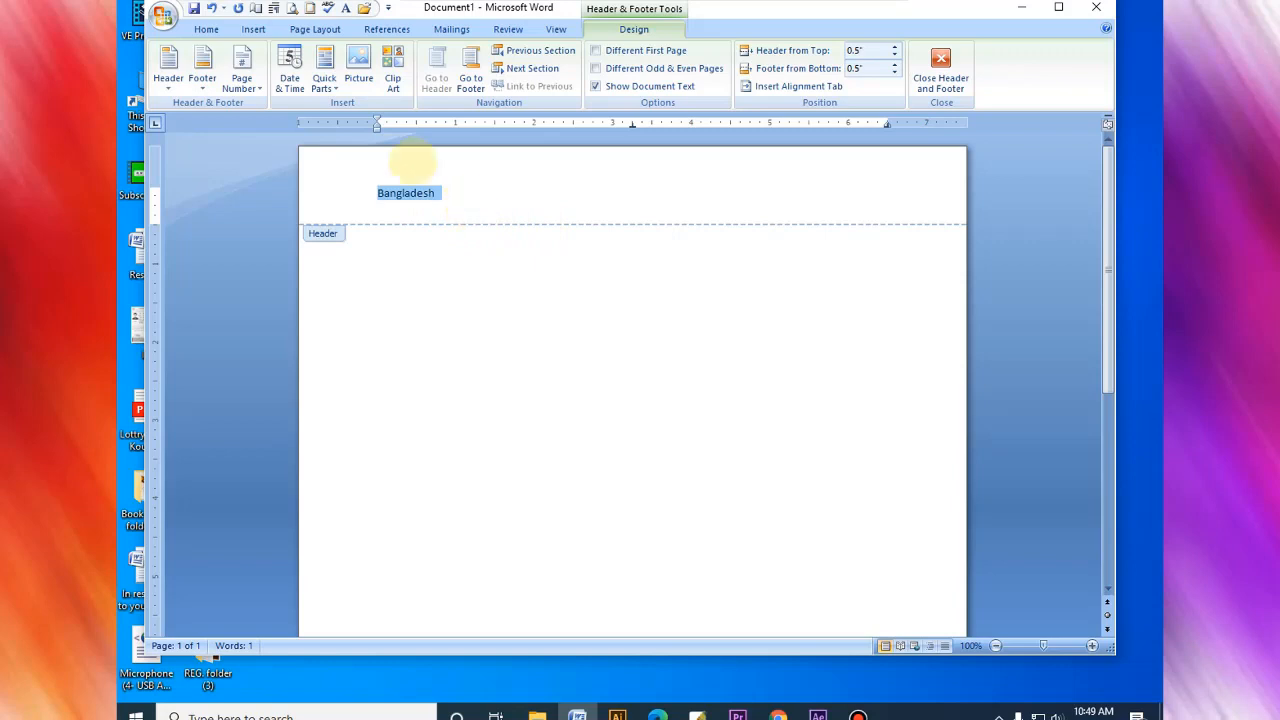
- Set the header text "Bangladesh" to font size 24 and colour it standard red
{"action": "left_click", "coordinate": [204, 28]}
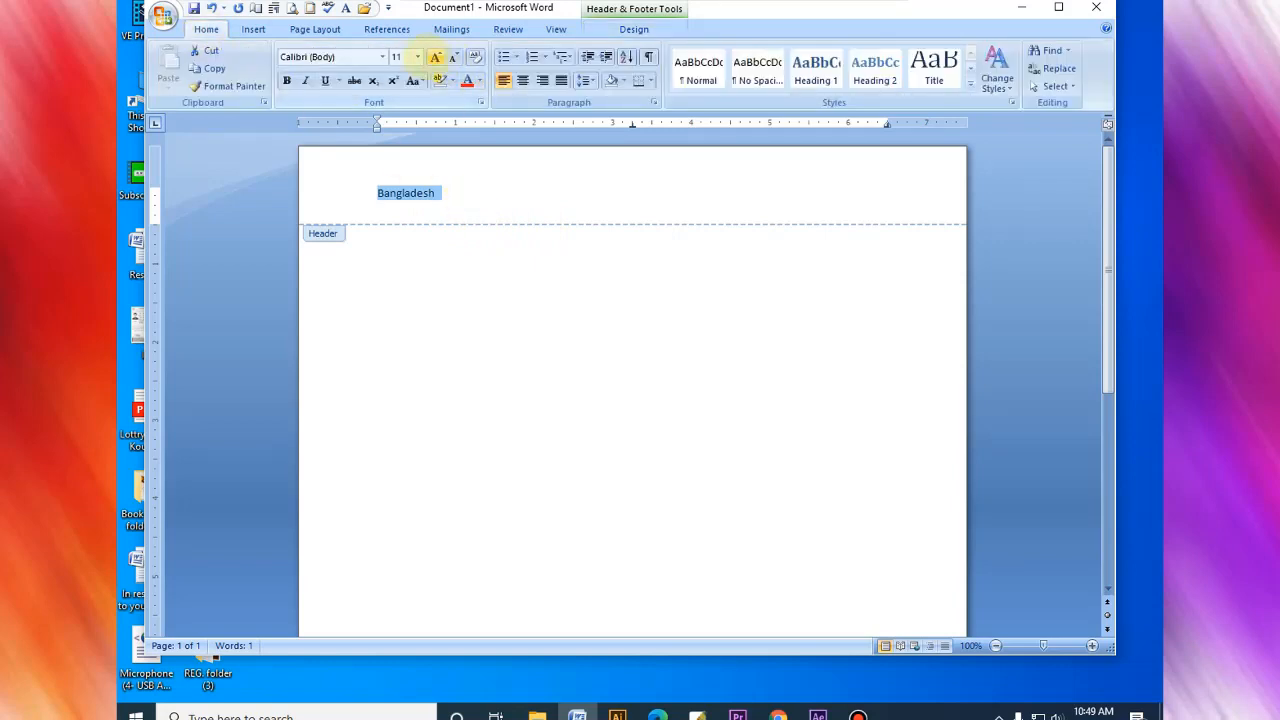
{"action": "left_click", "coordinate": [417, 57]}
{"action": "left_click", "coordinate": [397, 213]}
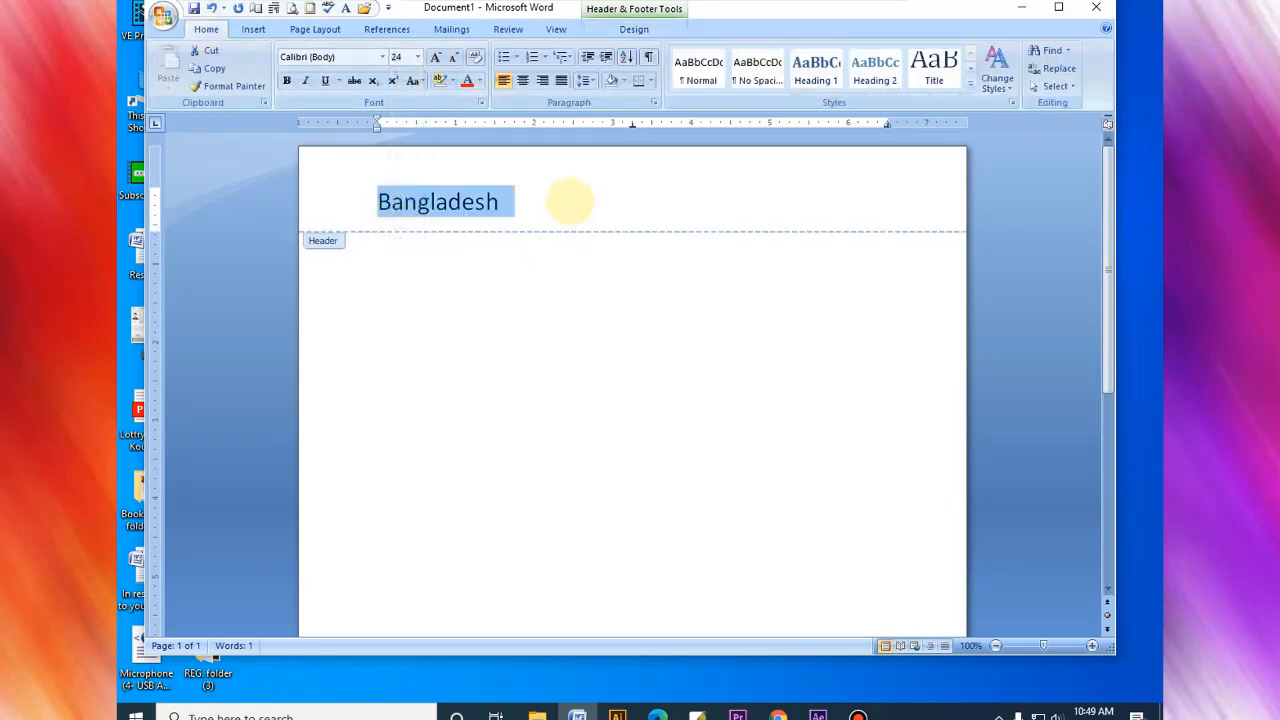
{"action": "left_click", "coordinate": [480, 80]}
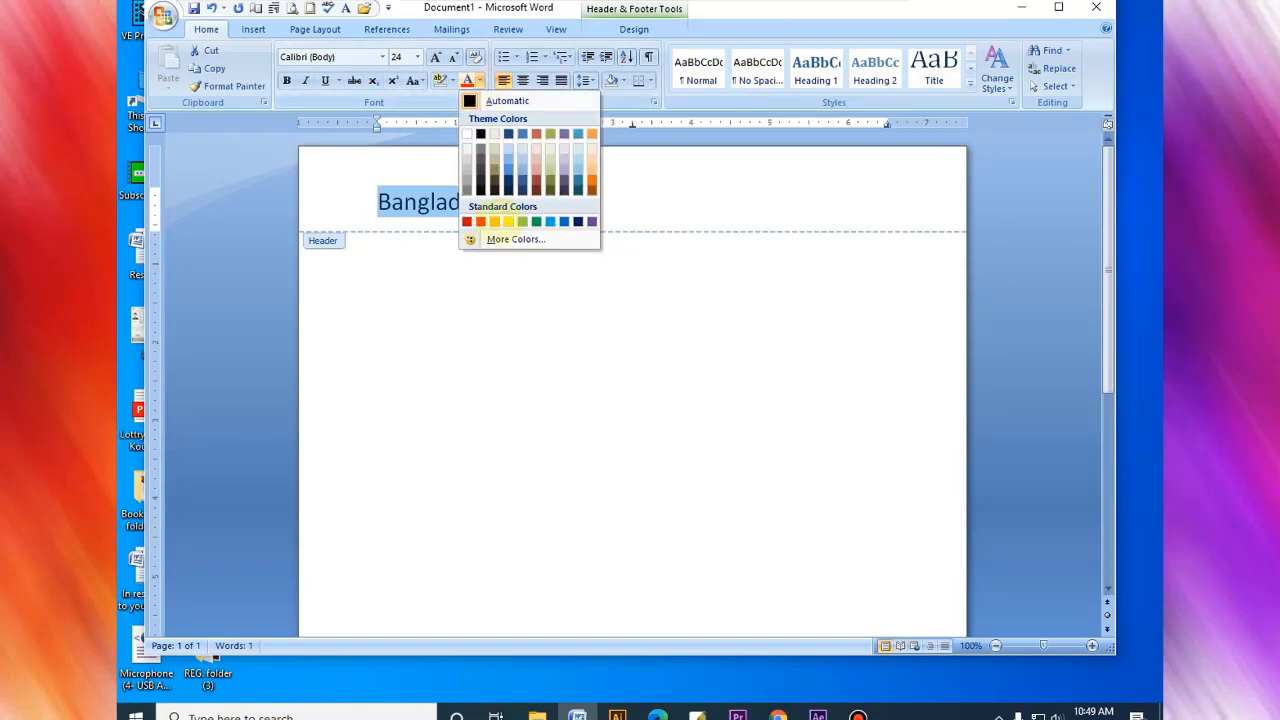
{"action": "left_click", "coordinate": [480, 221]}
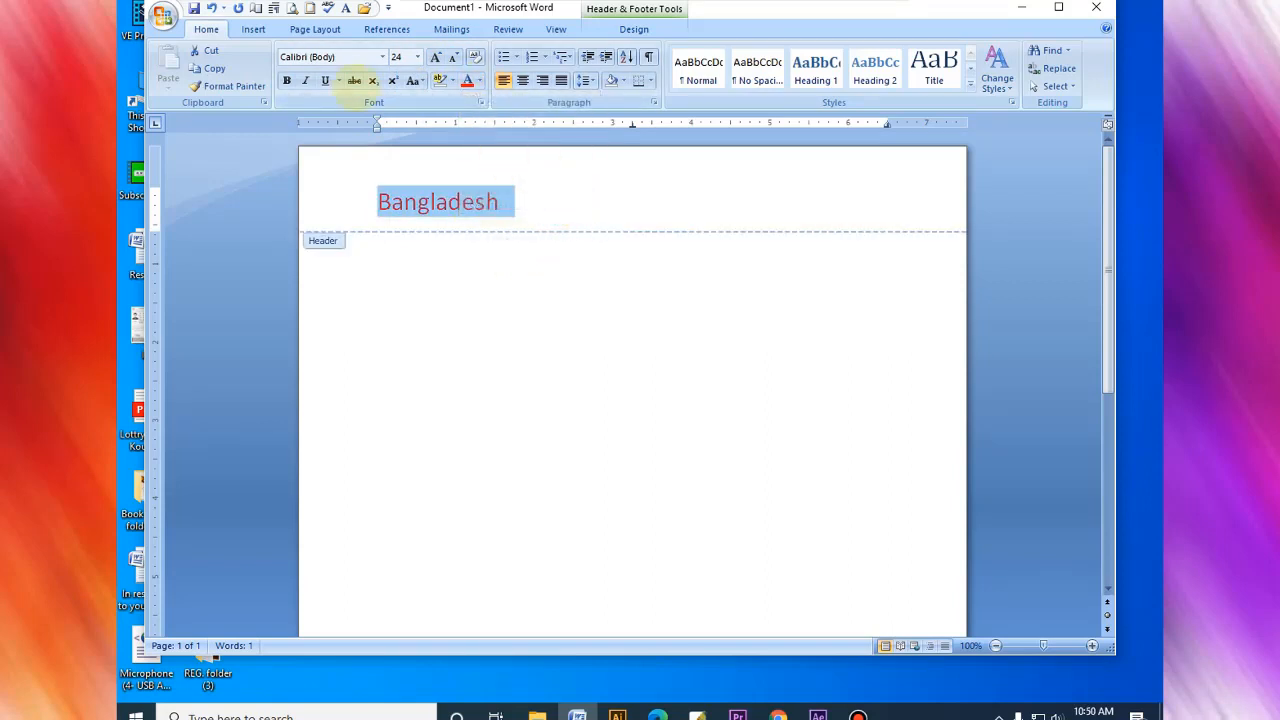
- Make the header text "Bangladesh" bold, underlined and italic
{"action": "left_click", "coordinate": [287, 81]}
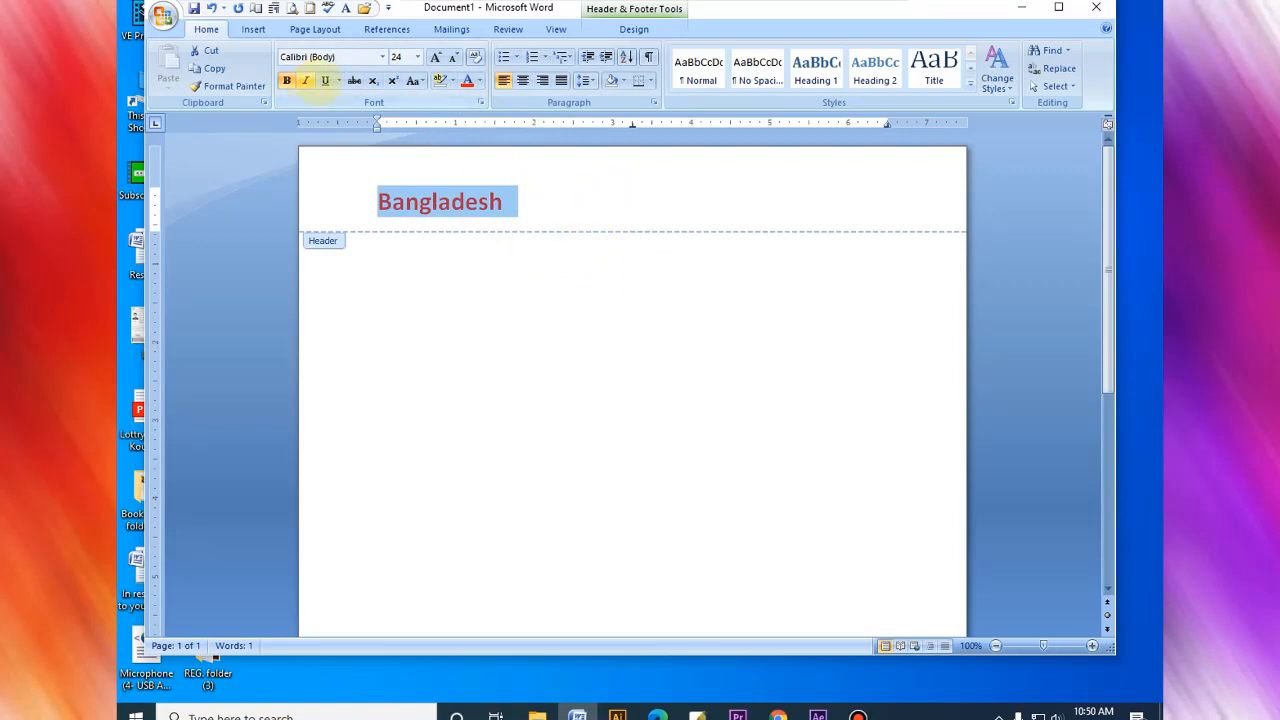
{"action": "left_click", "coordinate": [325, 80]}
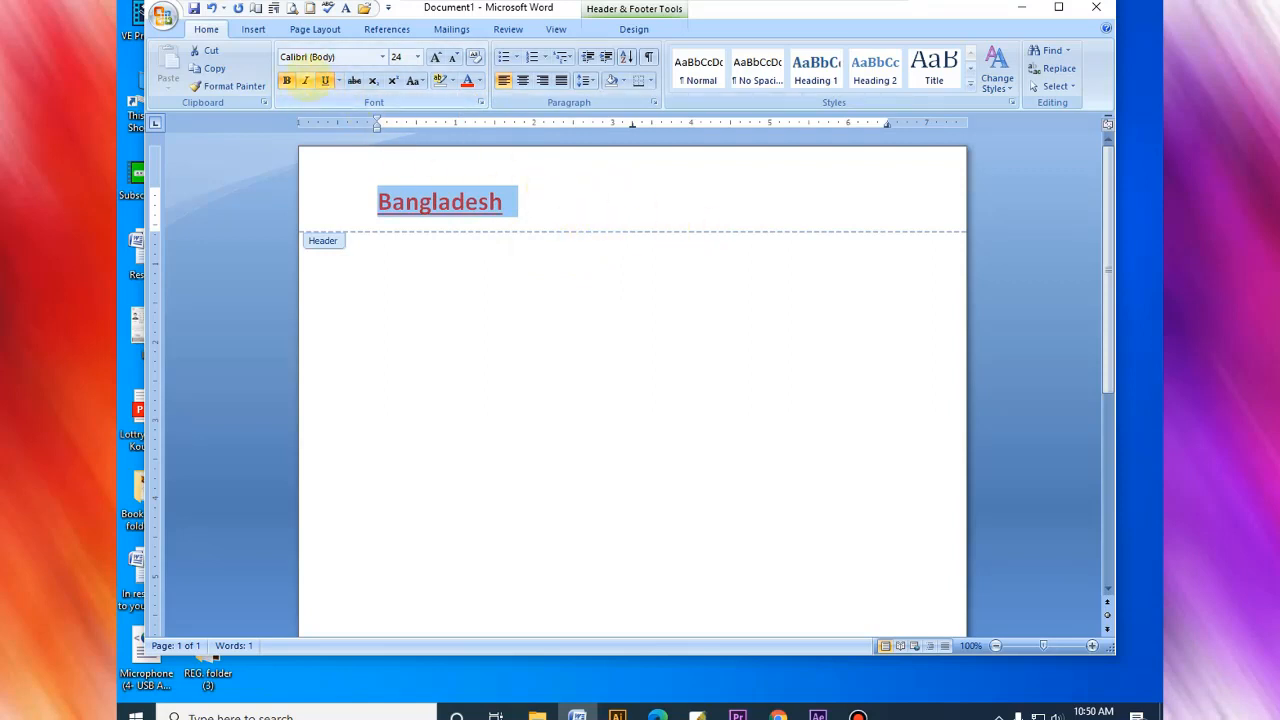
{"action": "key", "text": "ctrl+i"}
{"action": "left_click", "coordinate": [790, 363]}
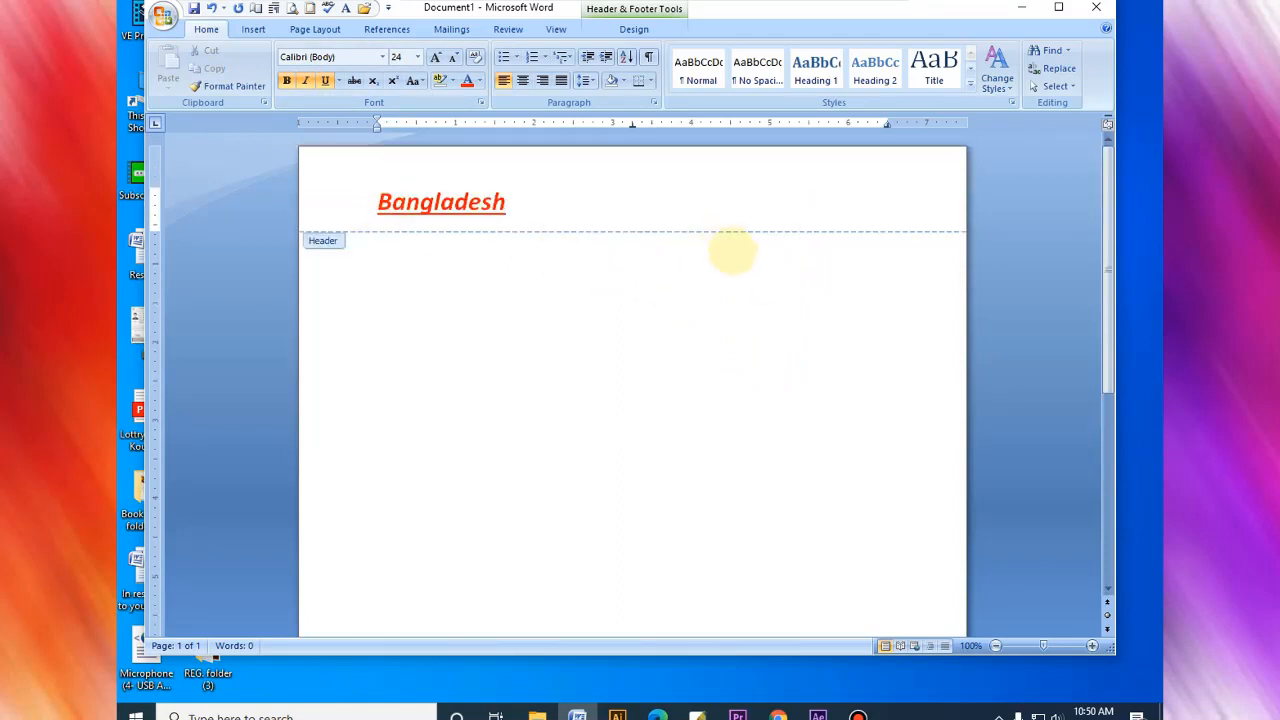
- Insert a footer in the built-in Blank style and replace its placeholder with "My Country Name Bangladesh"
{"action": "scroll", "coordinate": [797, 225], "scroll_direction": "down", "scroll_amount": 3}
{"action": "left_click", "coordinate": [256, 28]}
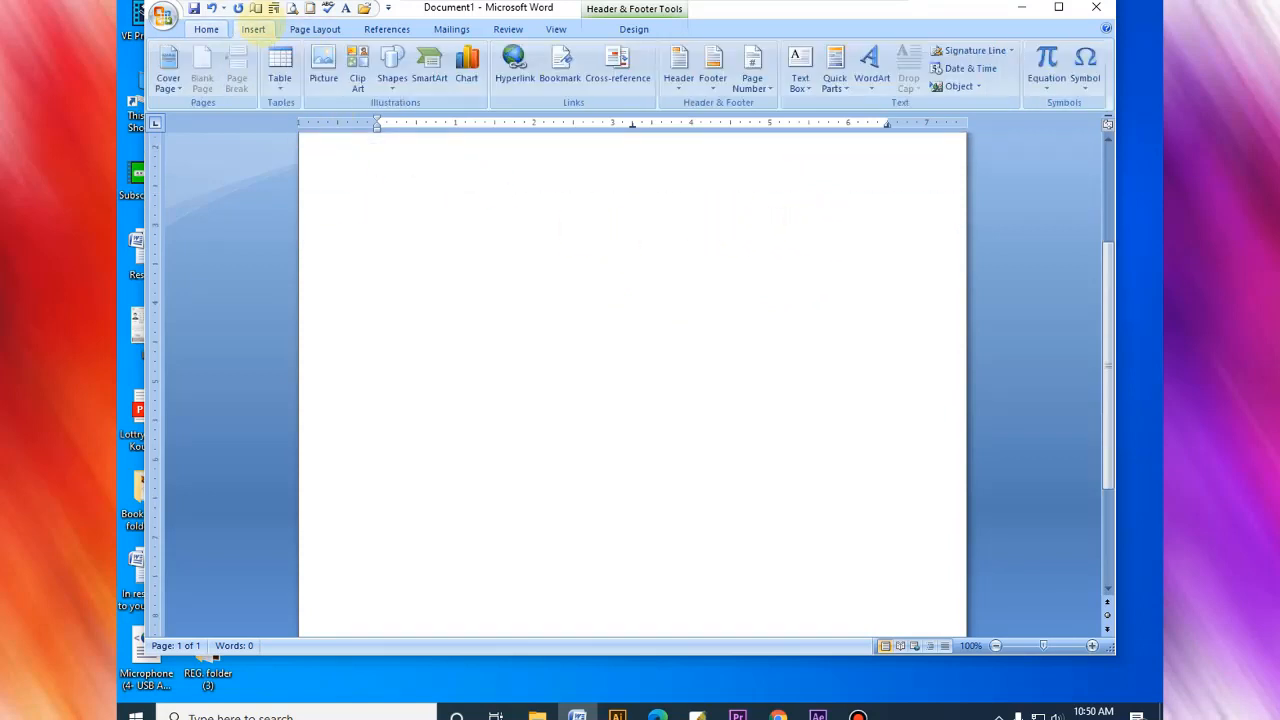
{"action": "left_click", "coordinate": [712, 68]}
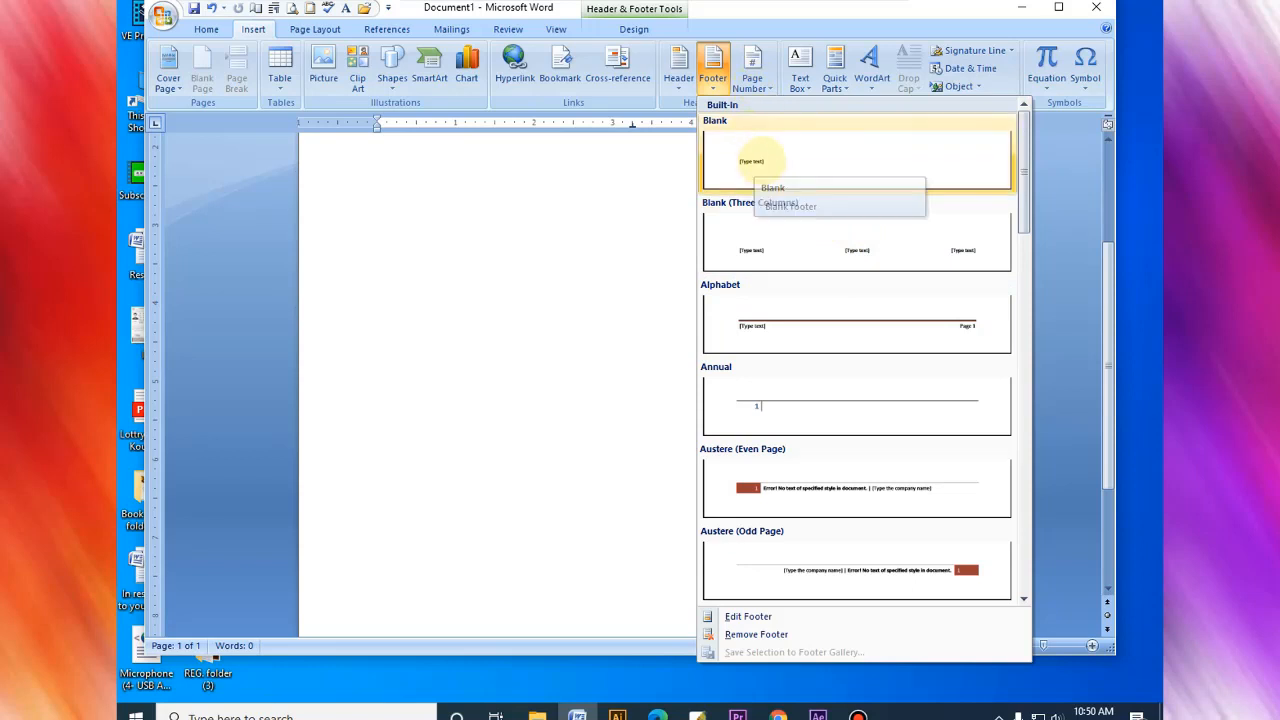
{"action": "left_click", "coordinate": [751, 161]}
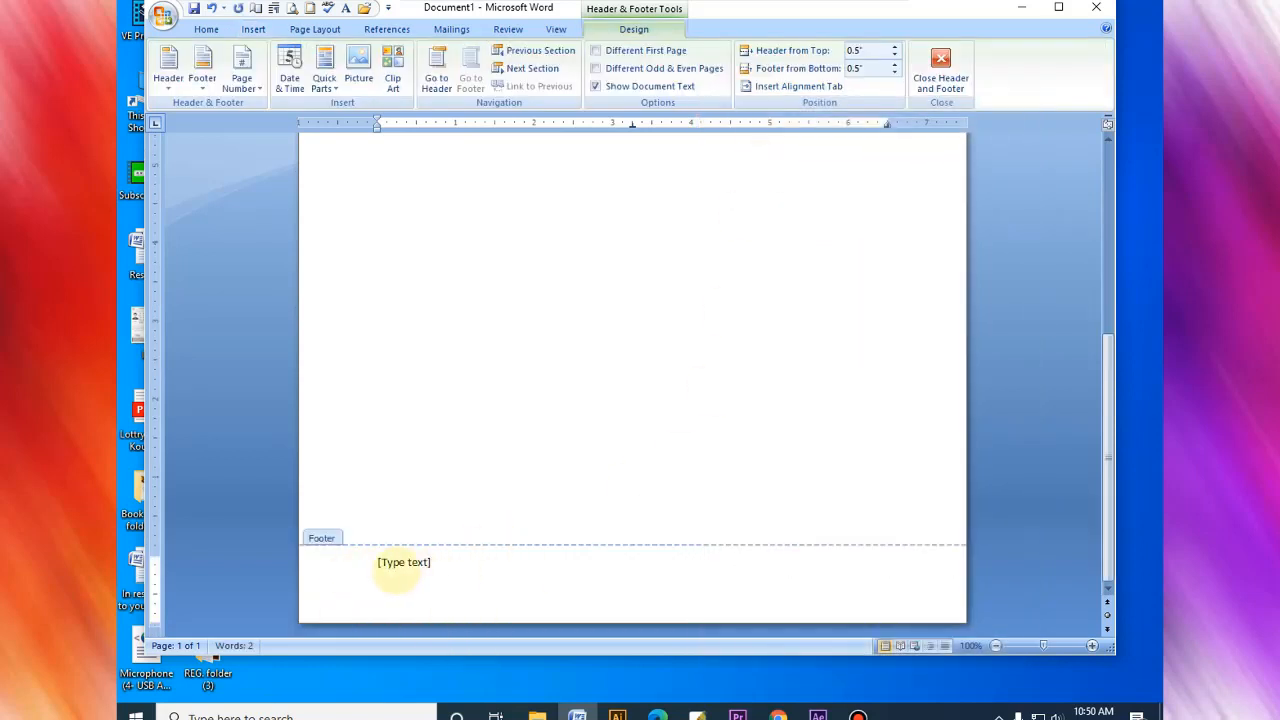
{"action": "key", "text": "Delete"}
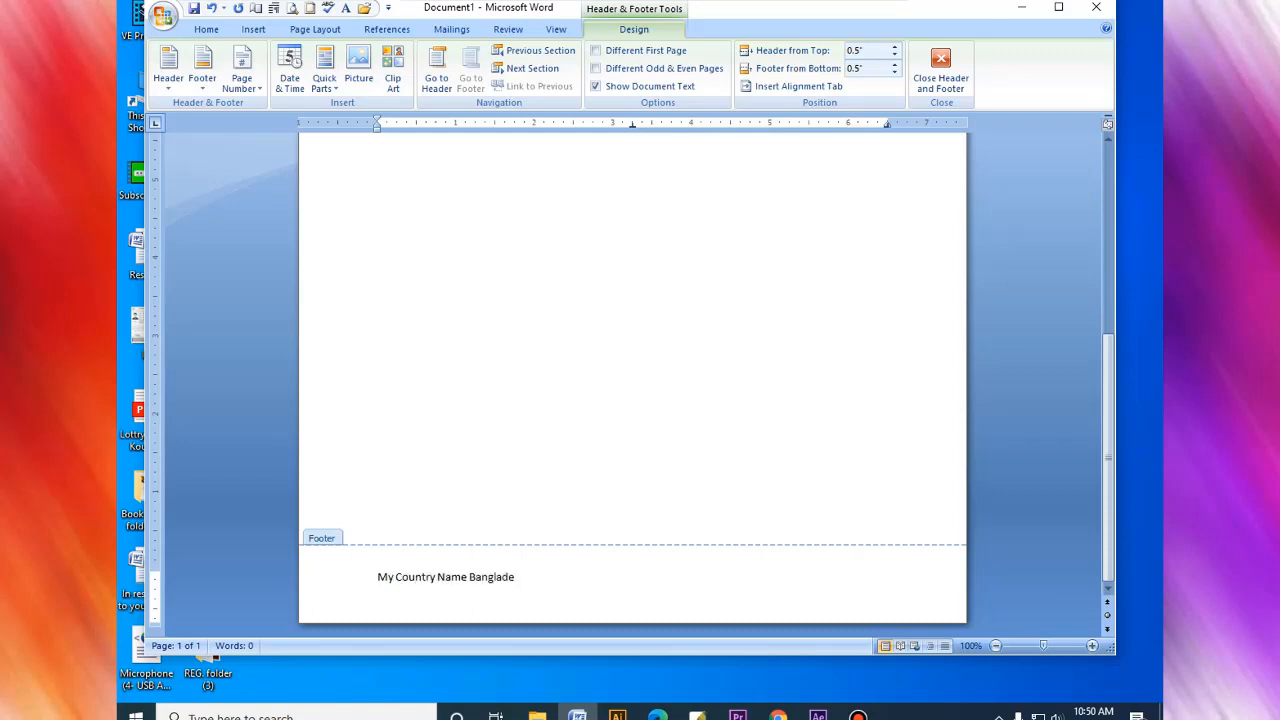
- Format the footer text "My Country Name Bangladesh" as size 24, bold, underlined and light blue
{"action": "left_click_drag", "start_coordinate": [586, 586], "coordinate": [337, 580]}
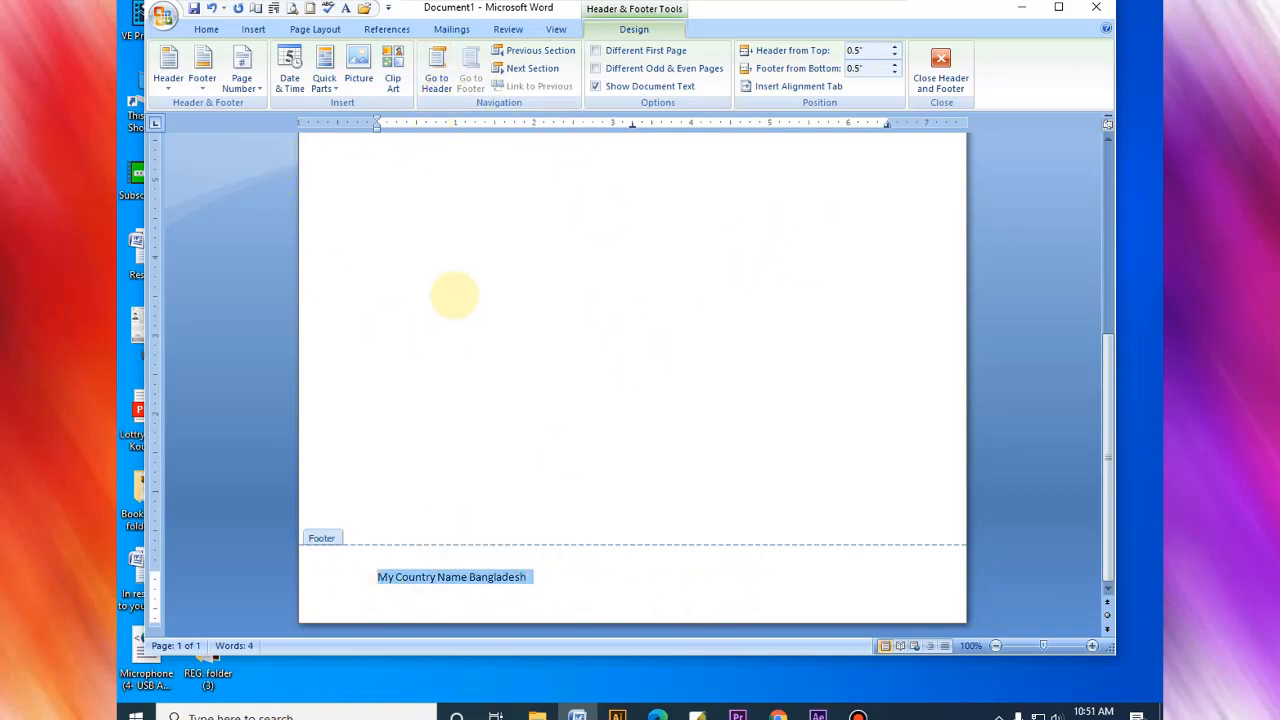
{"action": "left_click", "coordinate": [206, 29]}
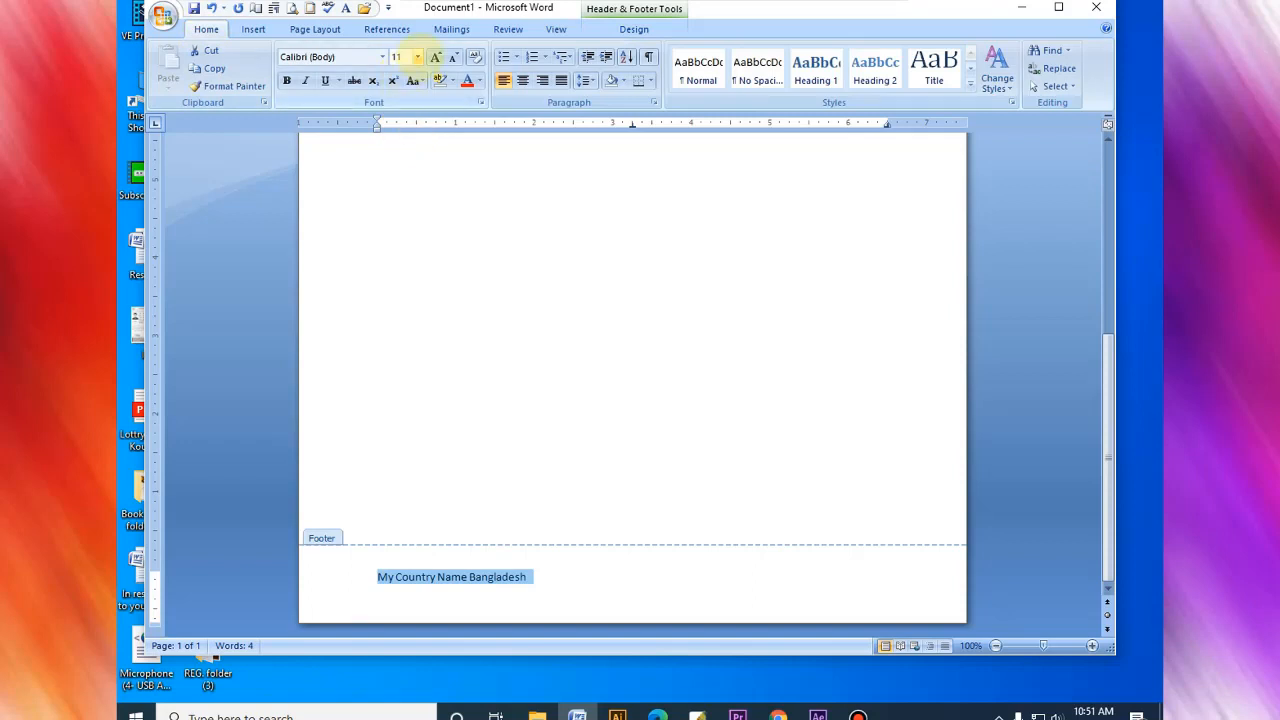
{"action": "left_click", "coordinate": [417, 57]}
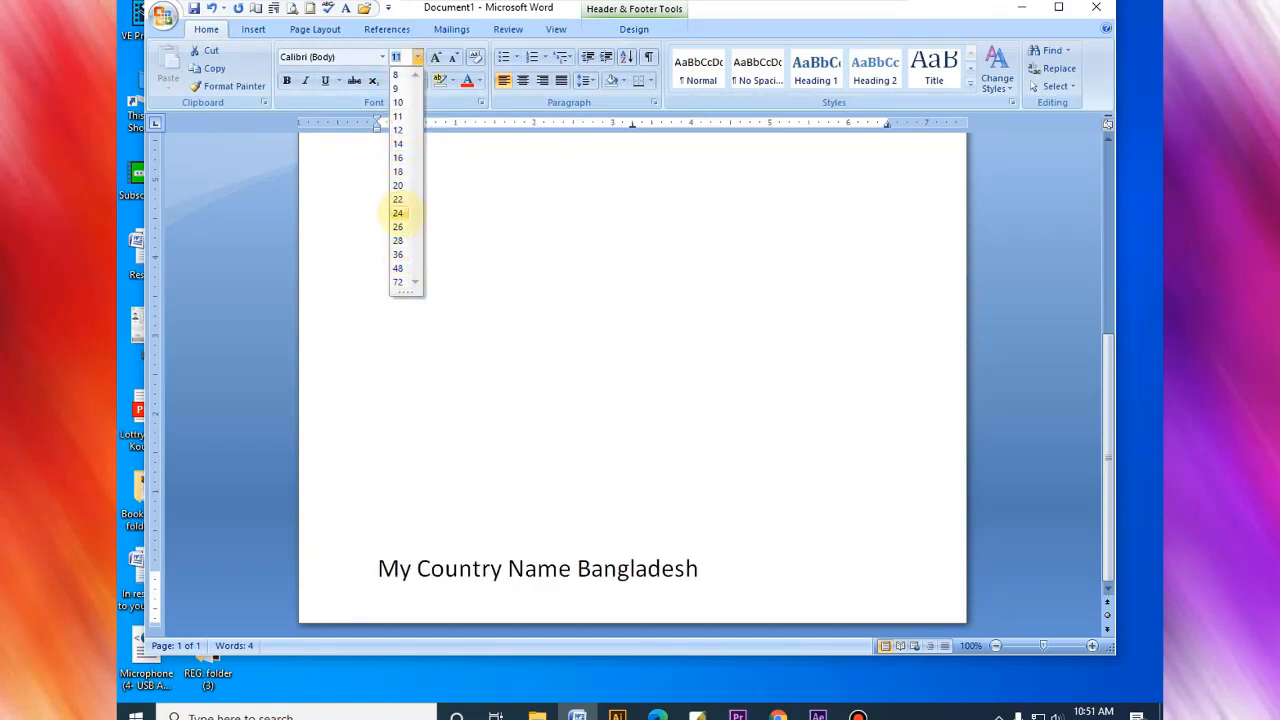
{"action": "left_click", "coordinate": [398, 213]}
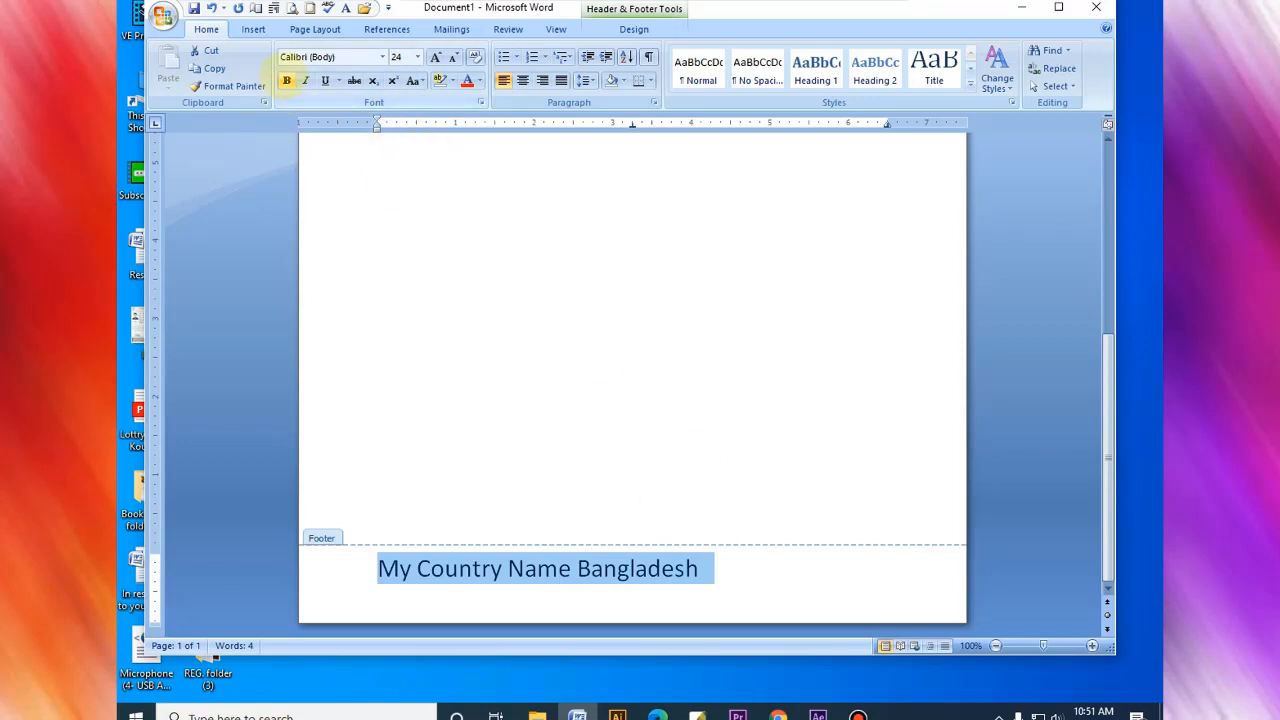
{"action": "left_click", "coordinate": [286, 80]}
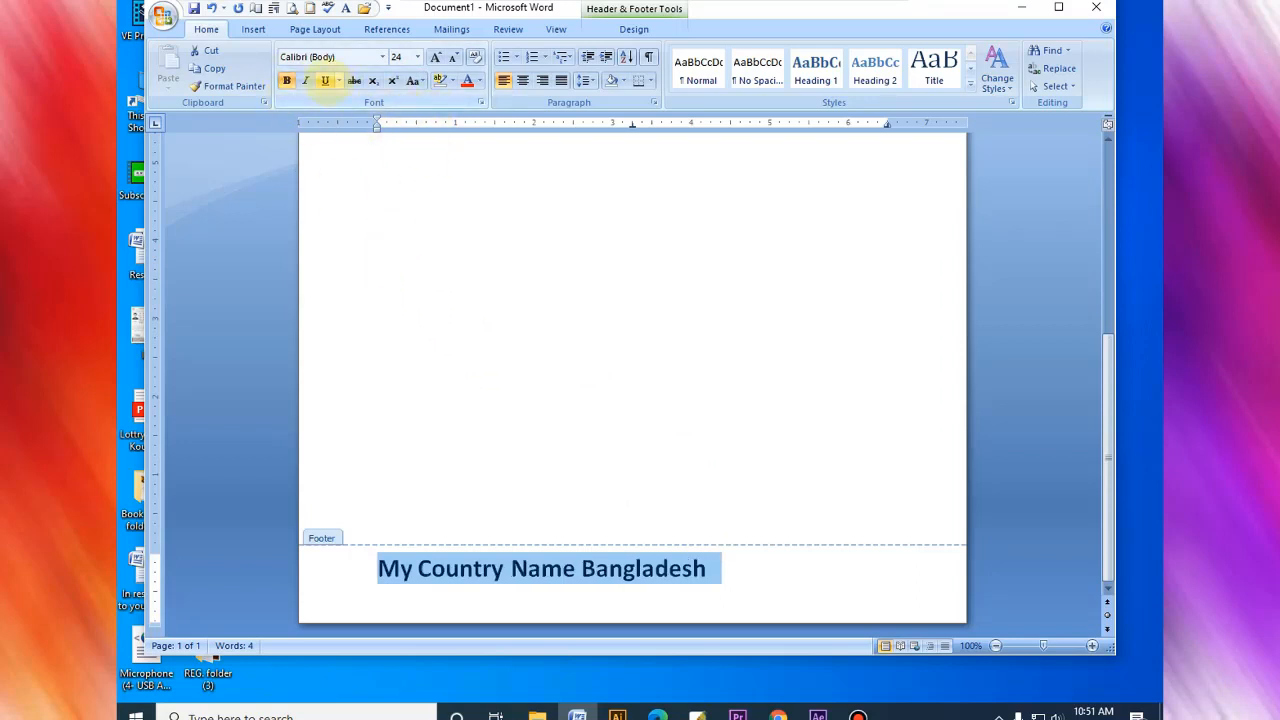
{"action": "left_click", "coordinate": [325, 80]}
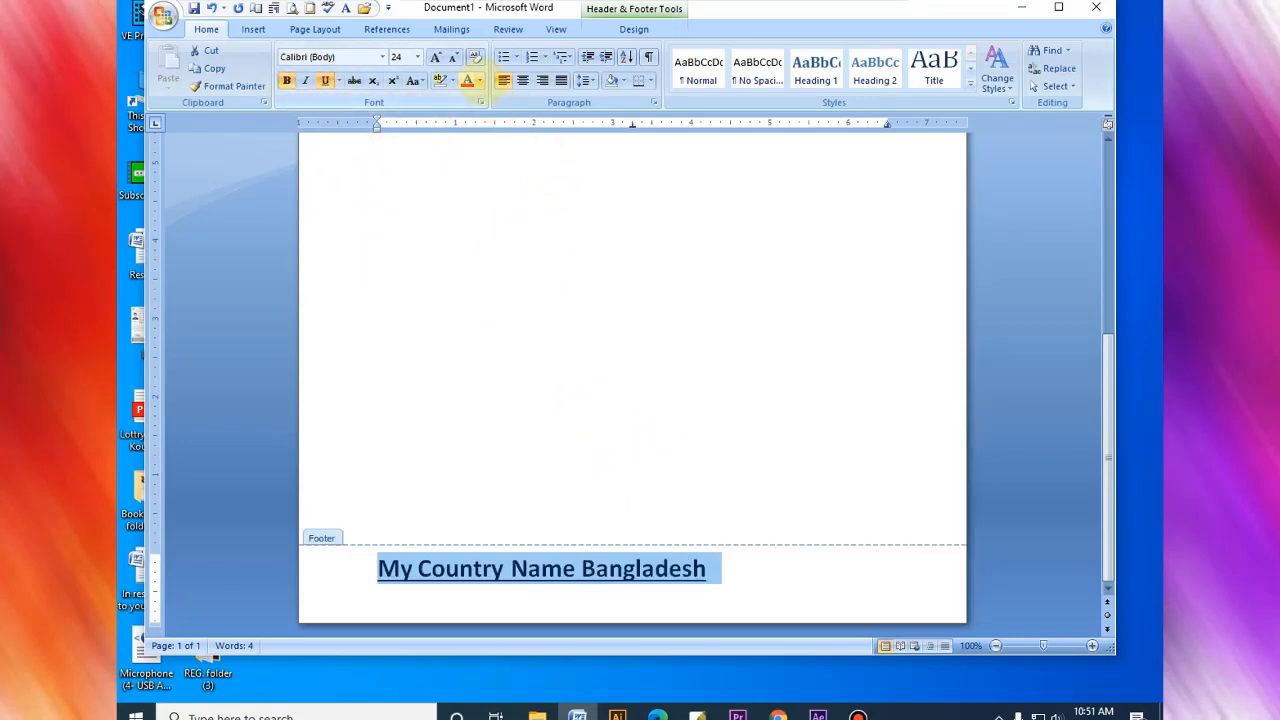
{"action": "left_click", "coordinate": [480, 81]}
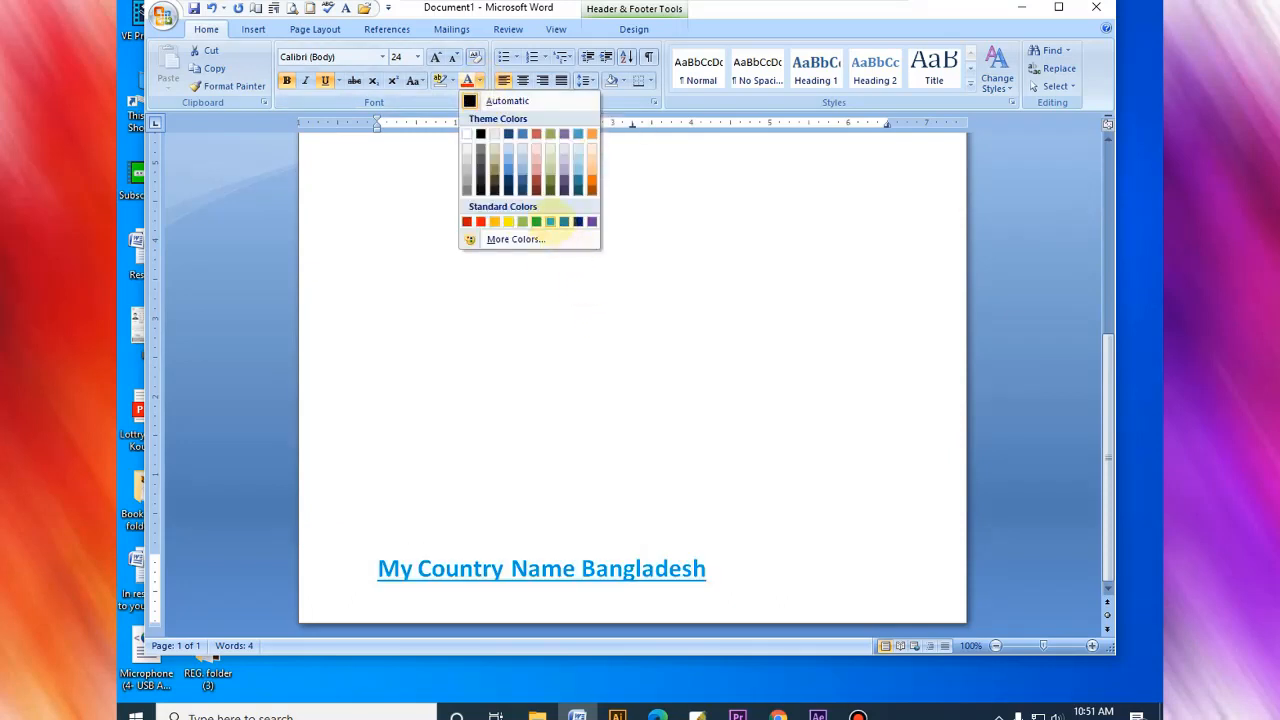
{"action": "left_click", "coordinate": [550, 221]}
{"action": "left_click", "coordinate": [765, 573]}
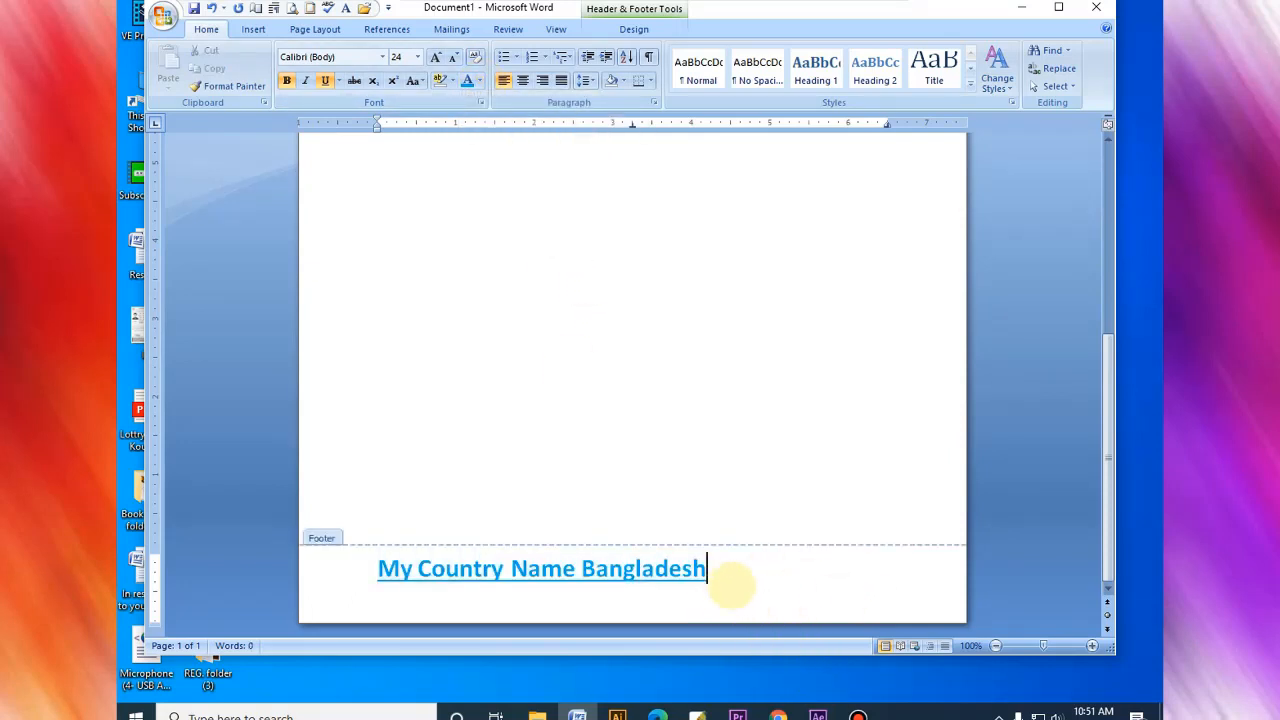
- Reduce the font size of the whole footer text to 14
{"action": "left_click_drag", "start_coordinate": [732, 585], "coordinate": [376, 568]}
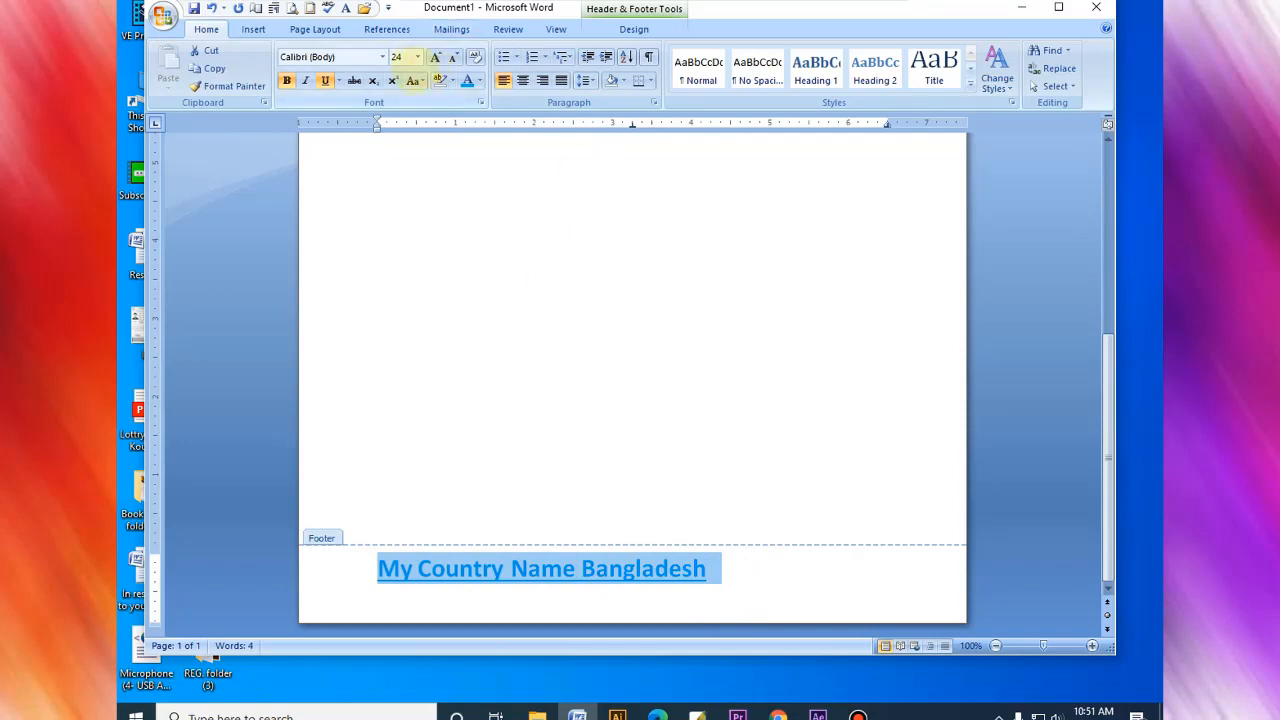
{"action": "left_click", "coordinate": [417, 57]}
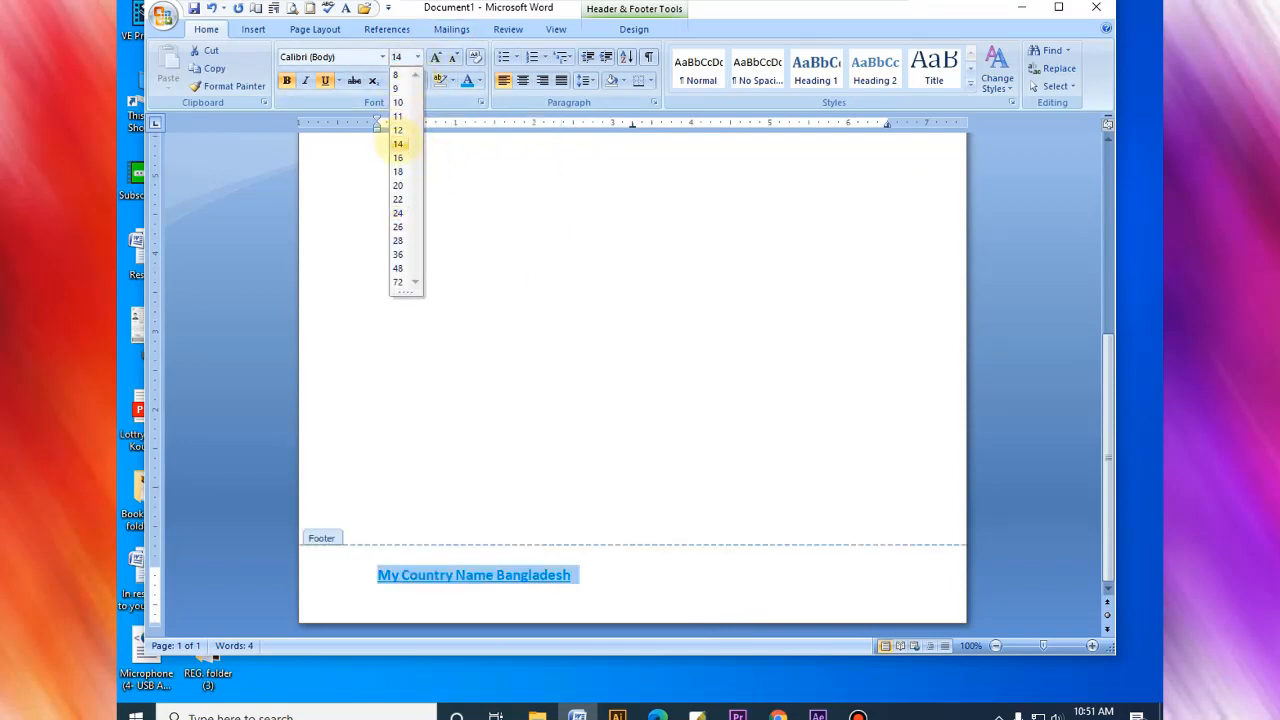
{"action": "left_click", "coordinate": [397, 143]}
- Try centre, right and left alignment on the footer text, and leave it right-aligned
{"action": "left_click_drag", "start_coordinate": [588, 570], "coordinate": [377, 572]}
{"action": "left_click", "coordinate": [522, 80]}
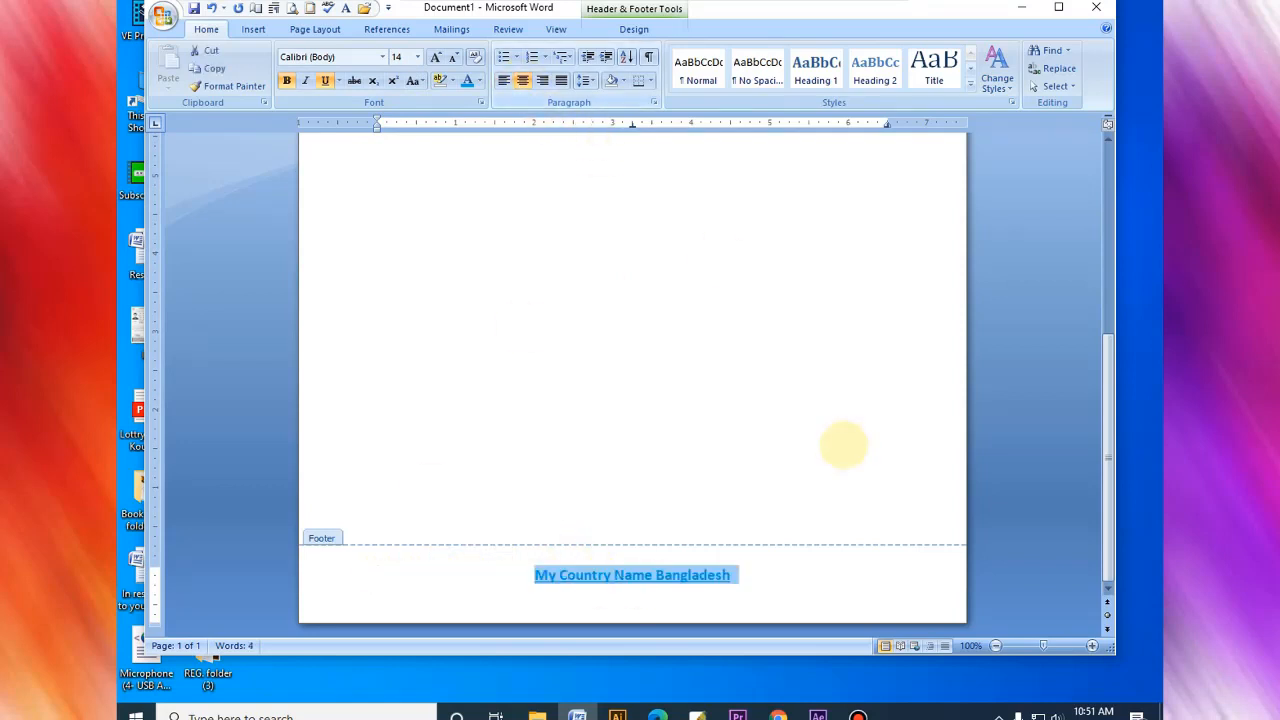
{"action": "left_click", "coordinate": [878, 588]}
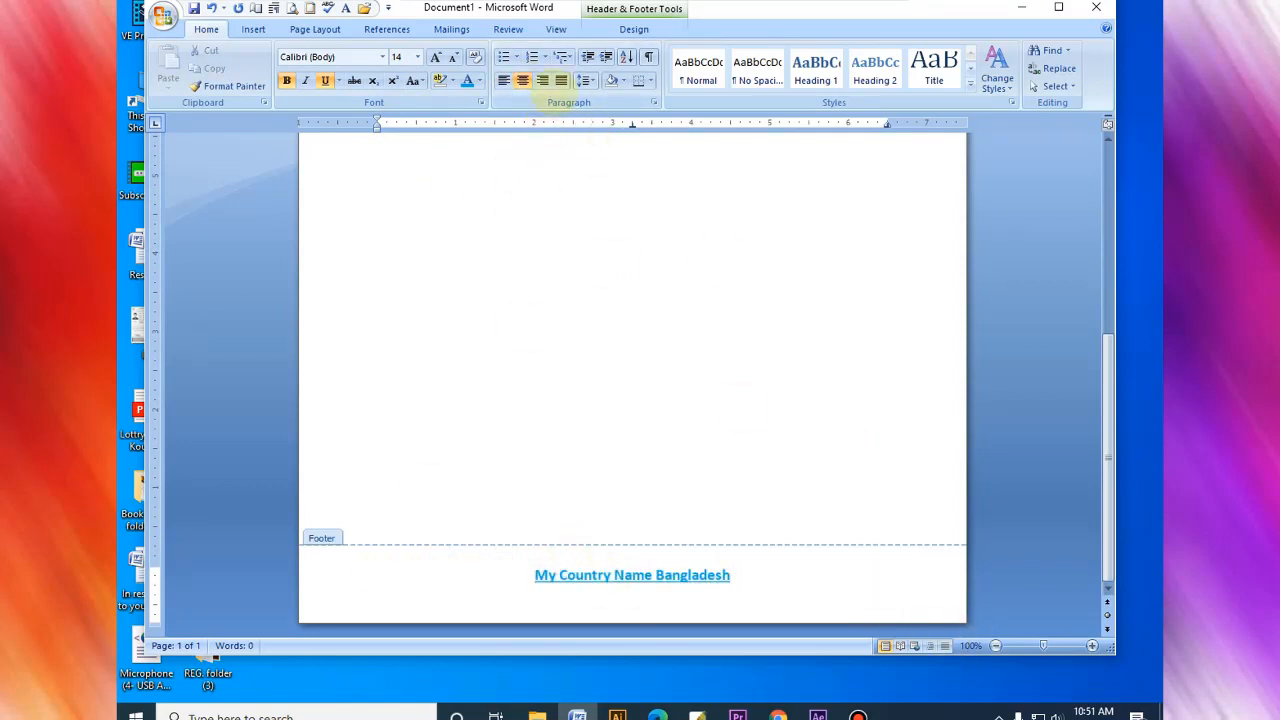
{"action": "left_click", "coordinate": [541, 80]}
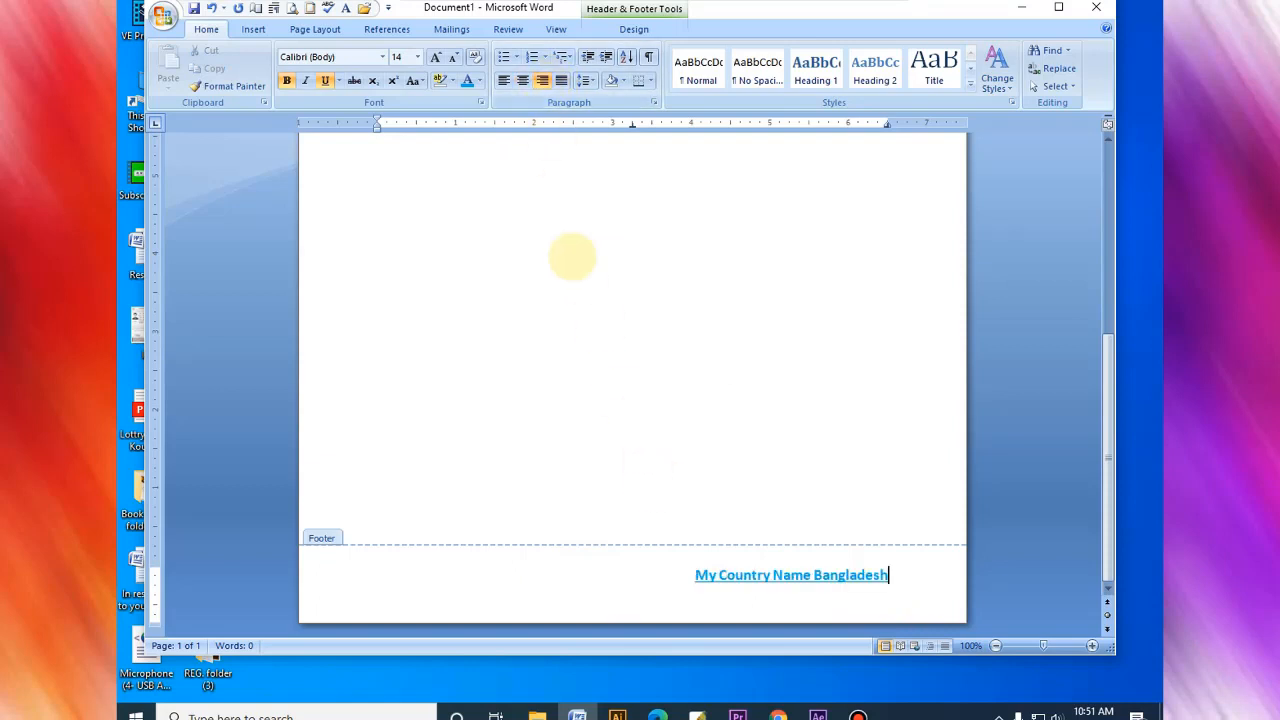
{"action": "left_click", "coordinate": [503, 80]}
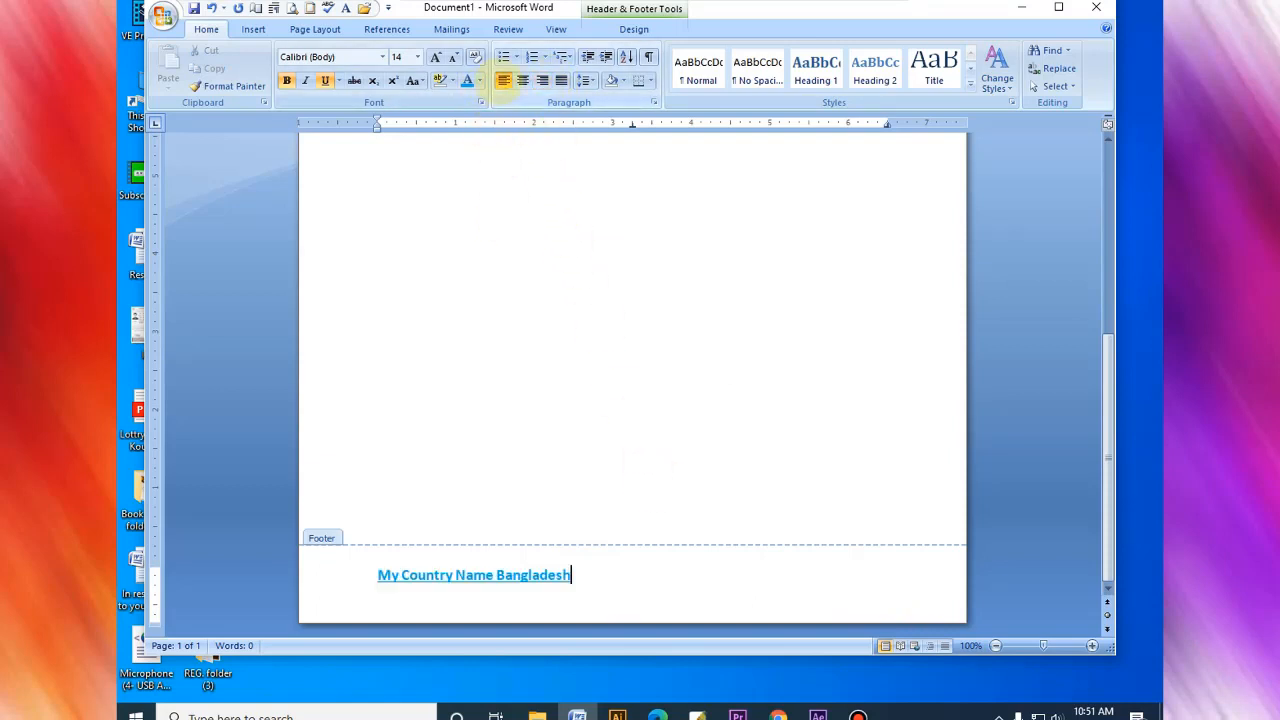
{"action": "left_click", "coordinate": [541, 80]}
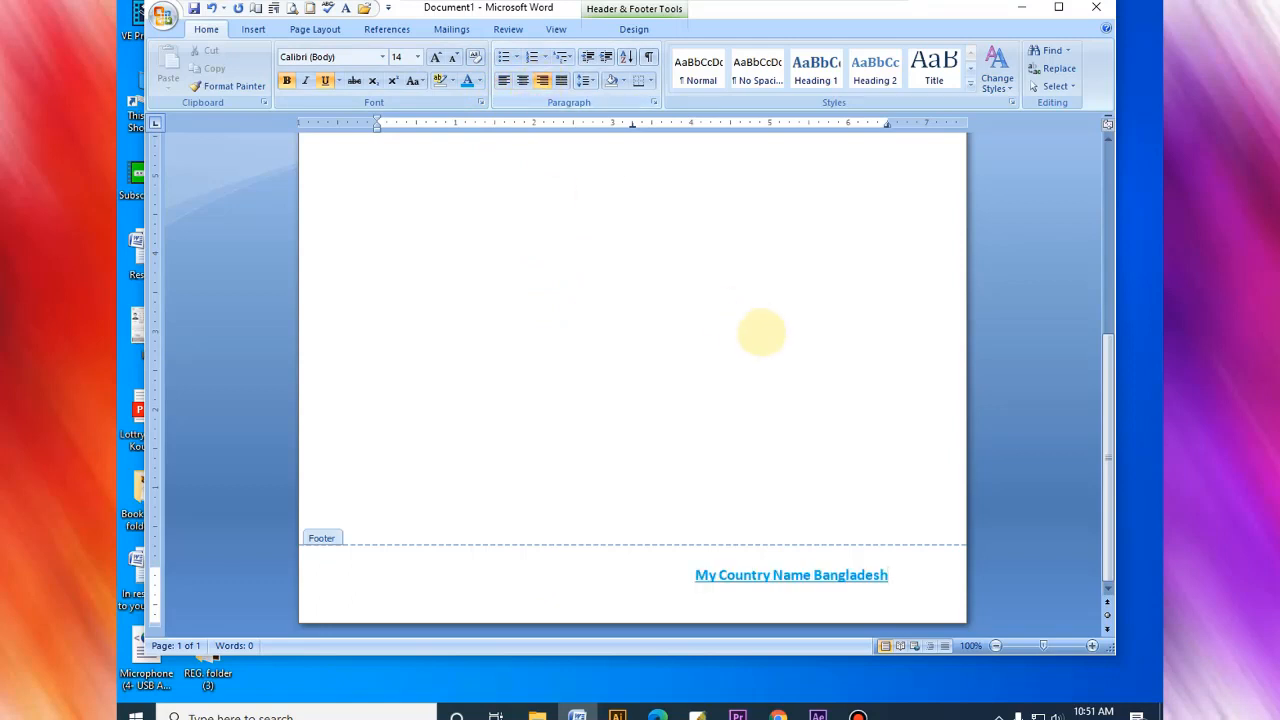
- Try right alignment on the header text "Bangladesh", and set it to centred
{"action": "scroll", "coordinate": [752, 334], "scroll_direction": "up", "scroll_amount": 10}
{"action": "left_click", "coordinate": [547, 208]}
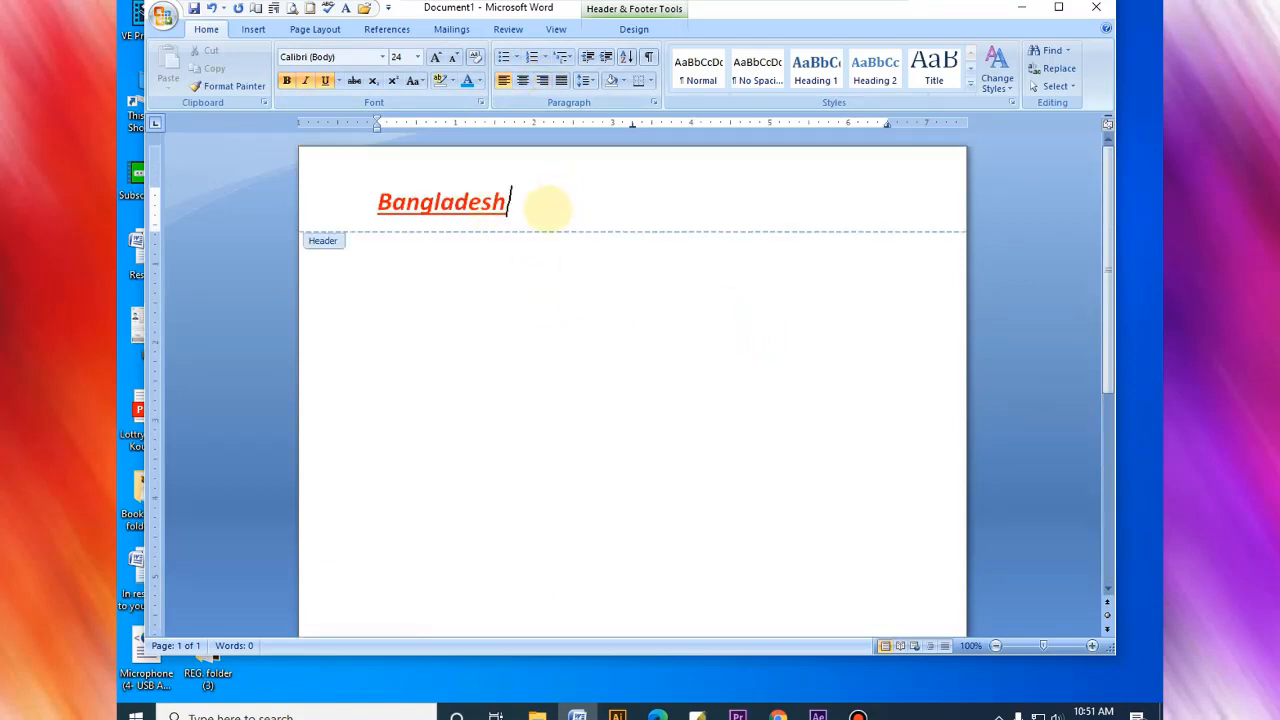
{"action": "left_click_drag", "start_coordinate": [543, 208], "coordinate": [343, 206]}
{"action": "left_click", "coordinate": [541, 80]}
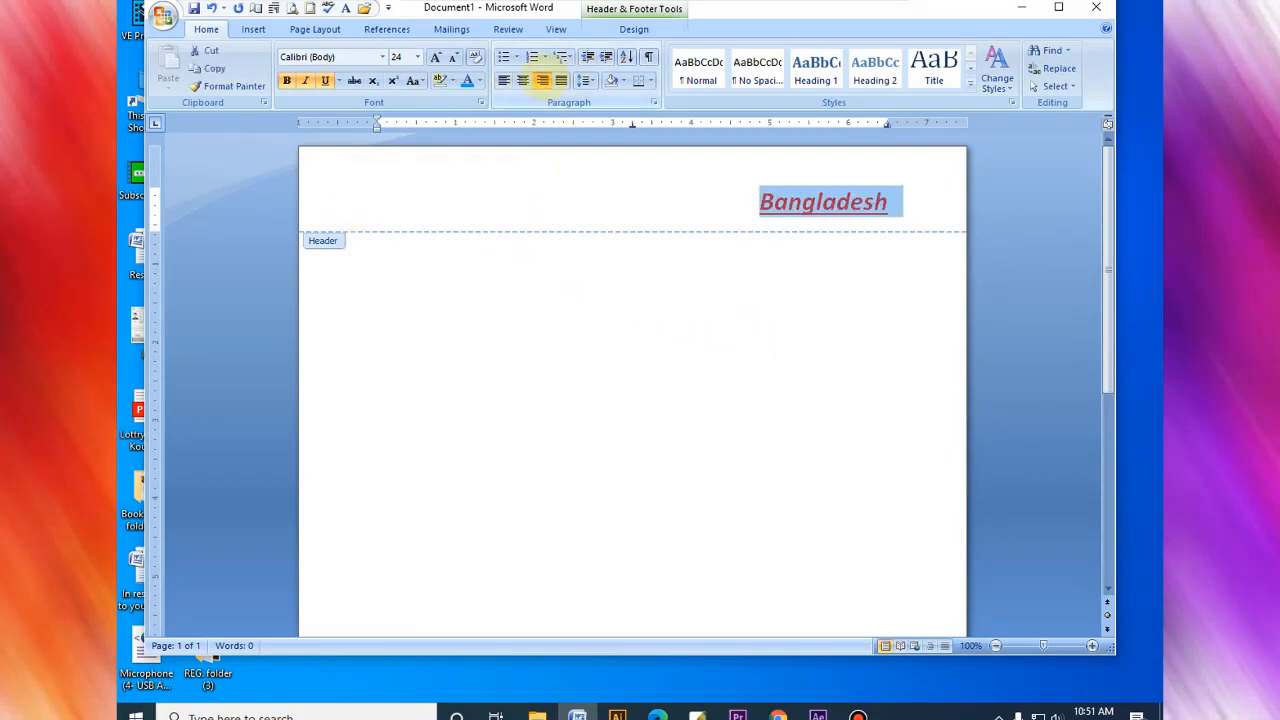
{"action": "left_click", "coordinate": [522, 80]}
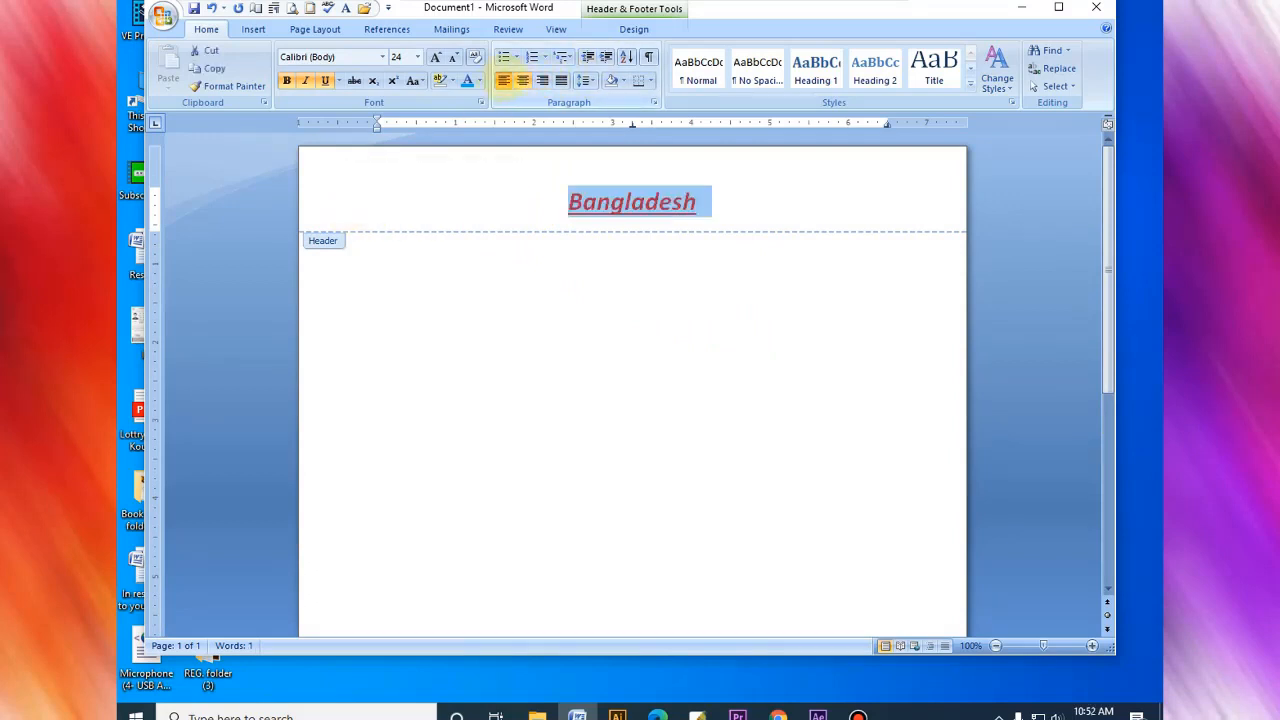
- Left-align the header text "Bangladesh" and return to the document body
{"action": "left_click", "coordinate": [504, 80]}
{"action": "left_click", "coordinate": [551, 209]}
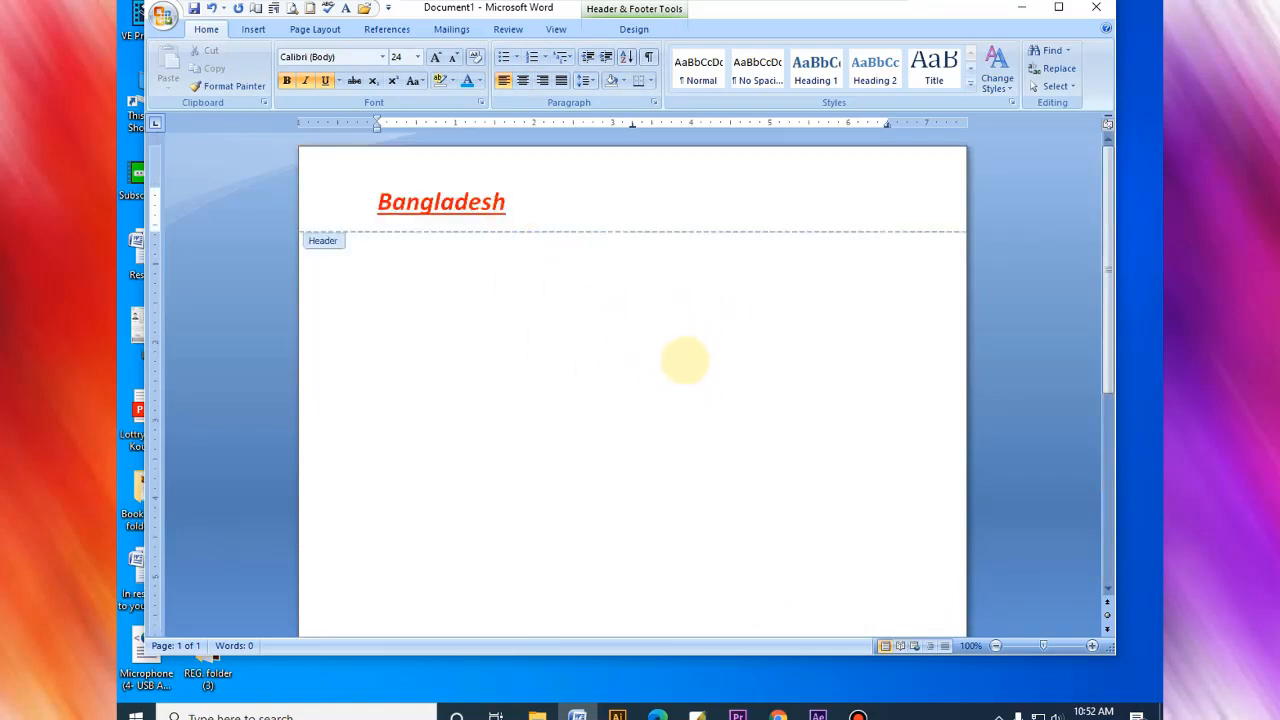
{"action": "double_click", "coordinate": [674, 409]}
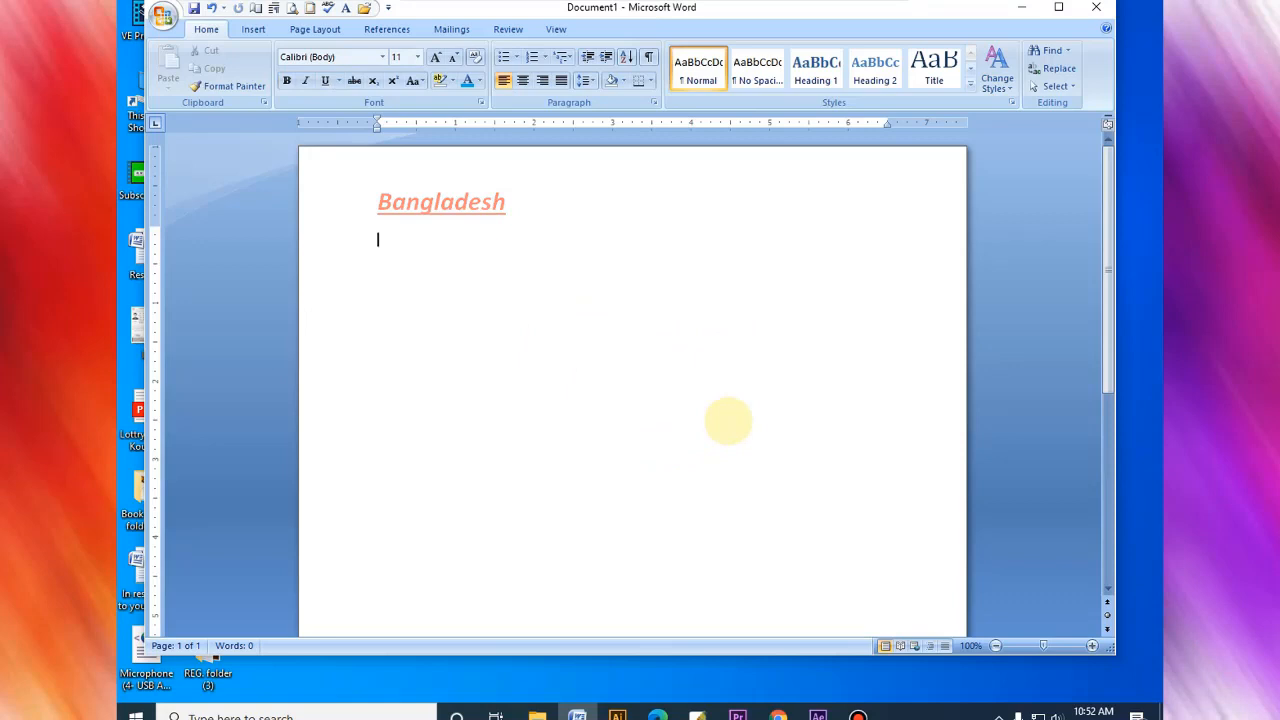
- Insert page breaks in the document body until the document has eight pages
{"action": "key", "text": "ctrl+Return"}
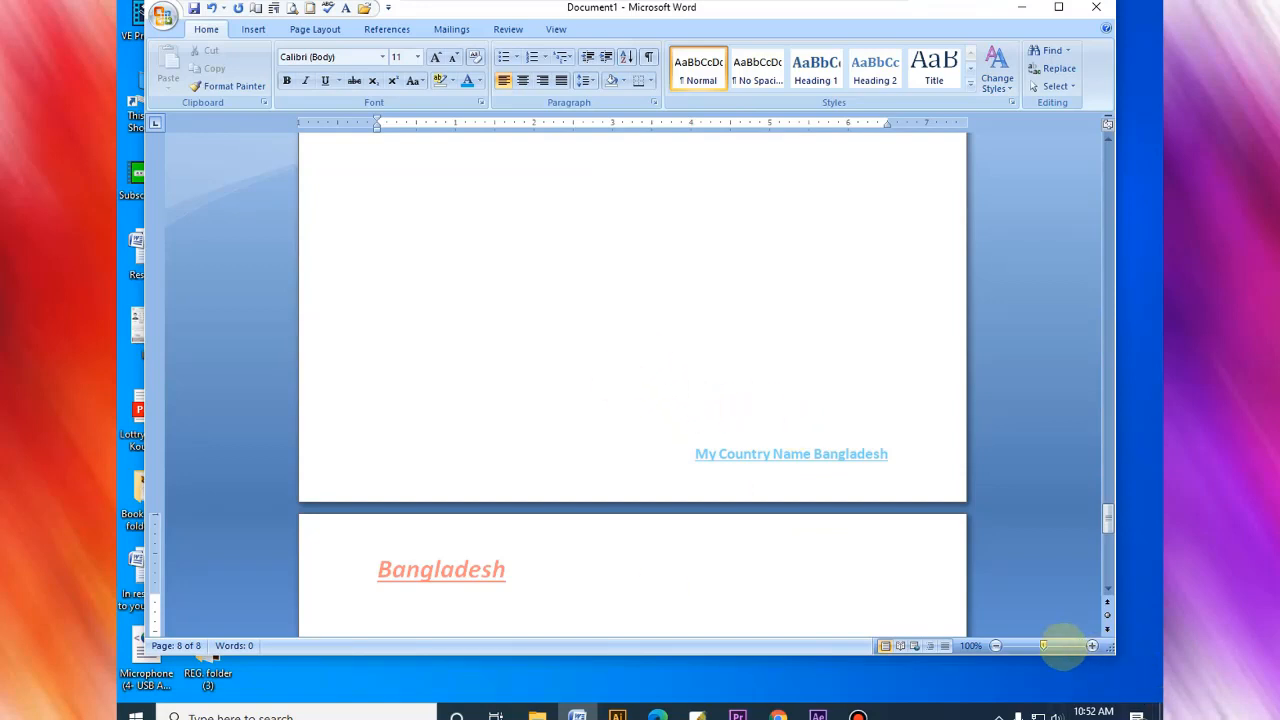
{"action": "left_click_drag", "start_coordinate": [1045, 646], "coordinate": [1013, 645]}
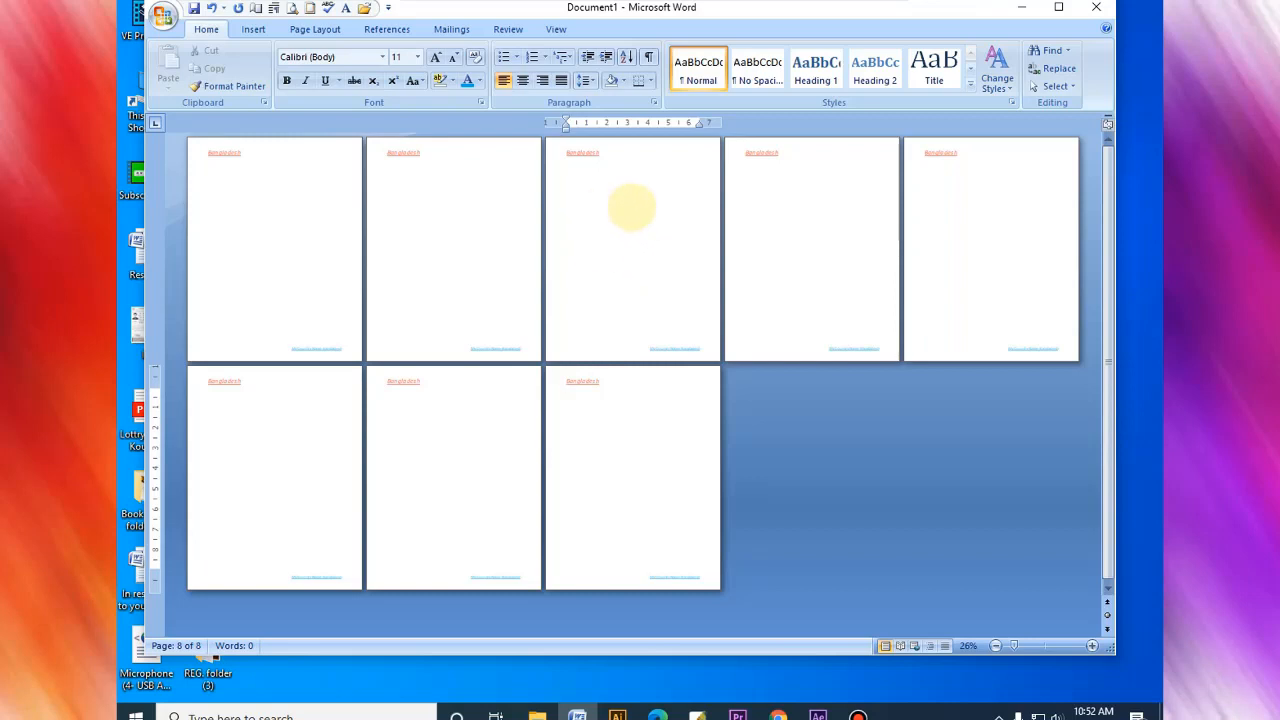
- Insert a page number at the bottom of the pages using the Plain Number 1 style
{"action": "left_click", "coordinate": [253, 29]}
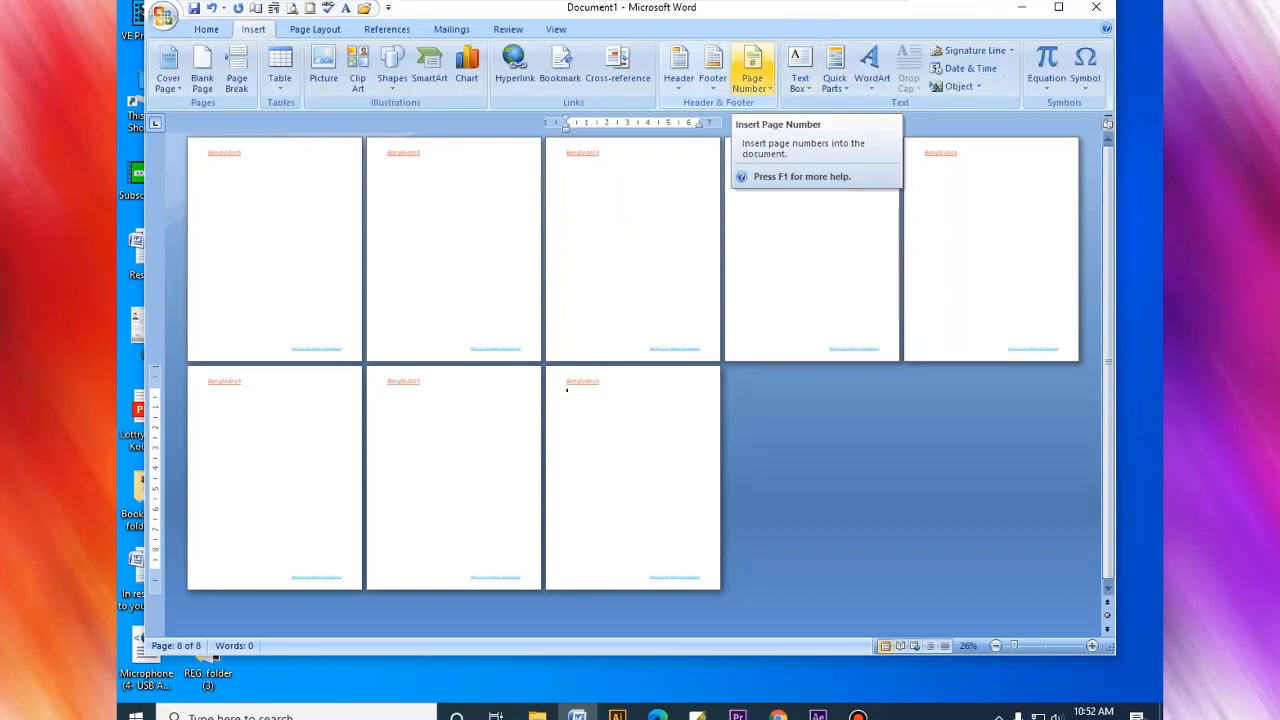
{"action": "left_click", "coordinate": [752, 75]}
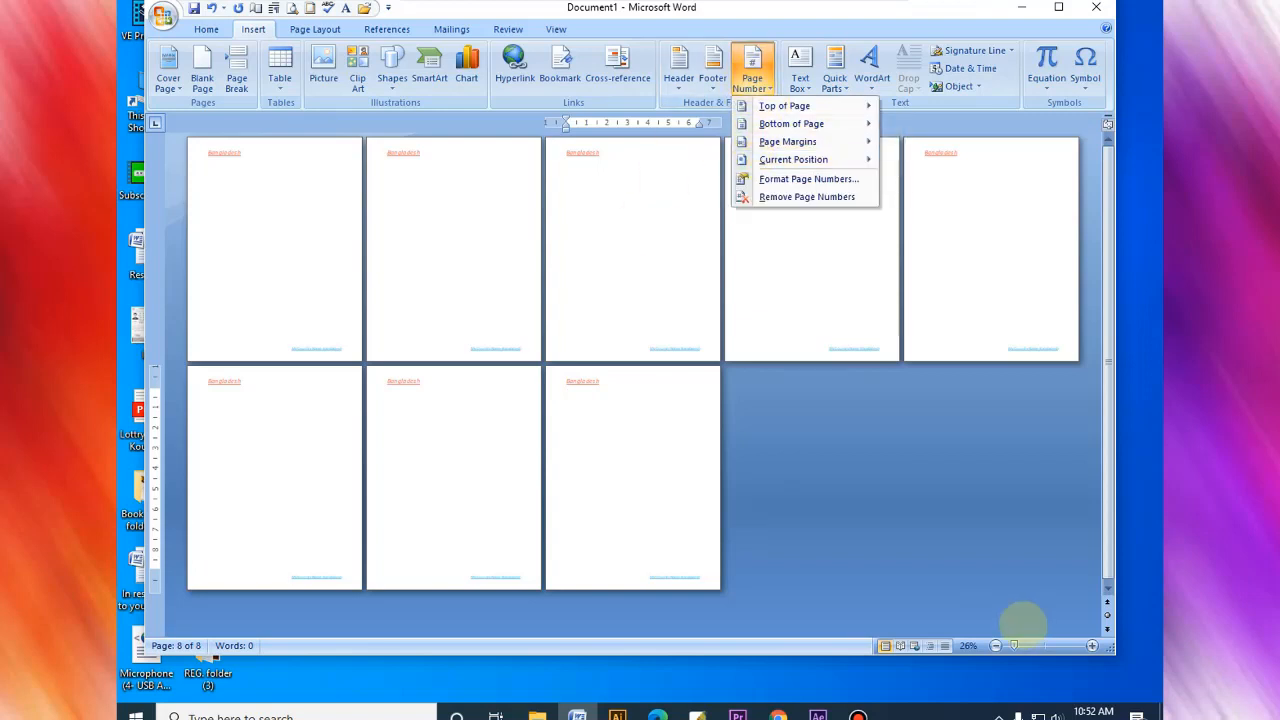
{"action": "left_click", "coordinate": [1043, 645]}
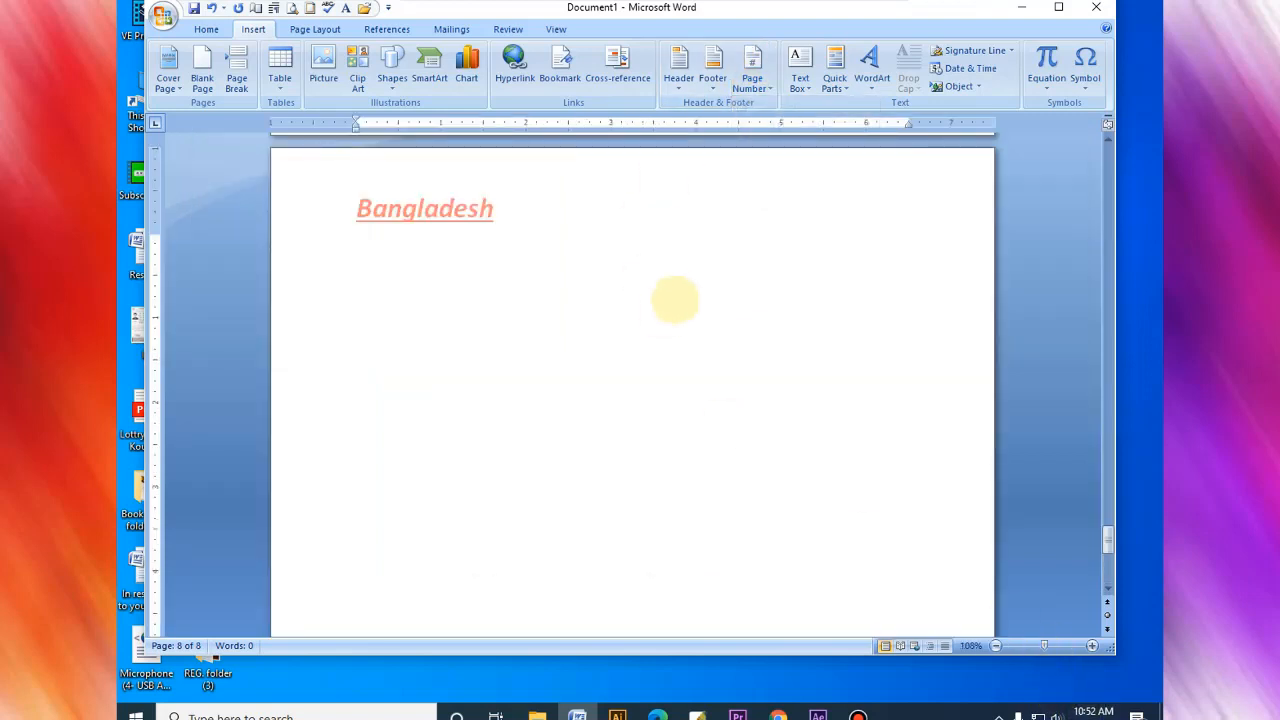
{"action": "scroll", "coordinate": [670, 300], "scroll_direction": "up", "scroll_amount": 1}
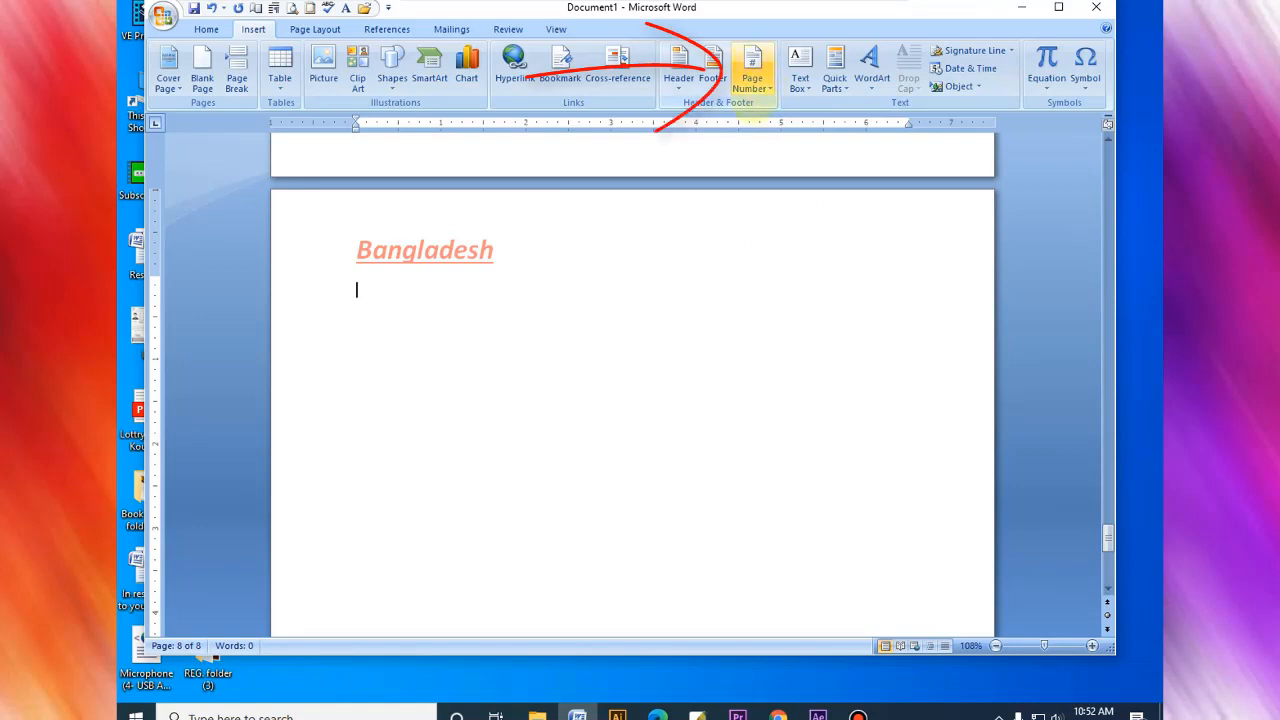
{"action": "left_click", "coordinate": [752, 70]}
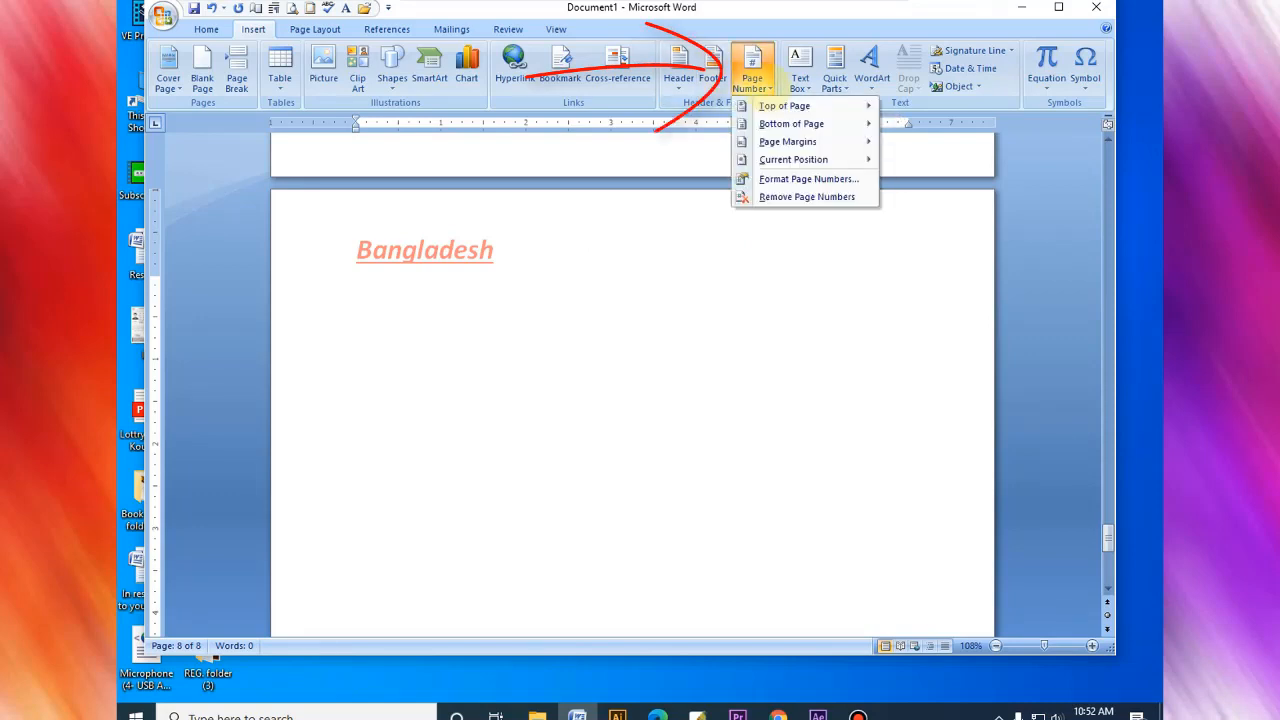
{"action": "mouse_move", "coordinate": [785, 106]}
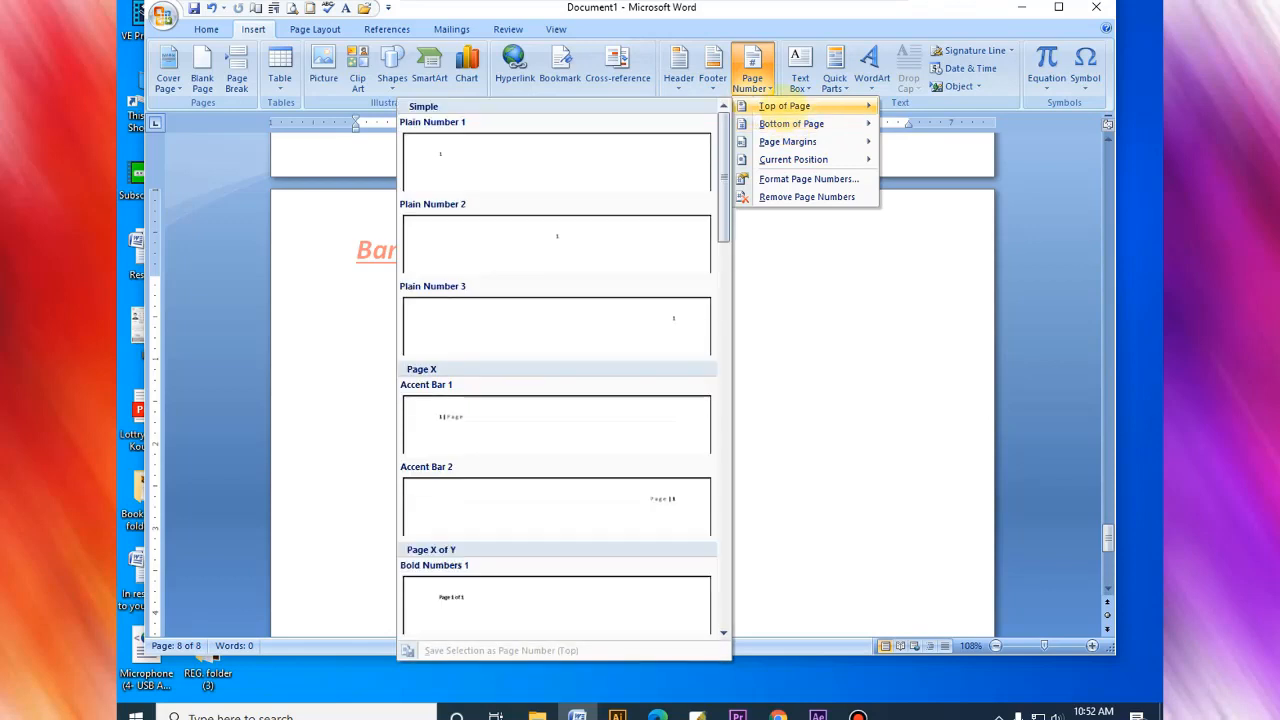
{"action": "mouse_move", "coordinate": [788, 141]}
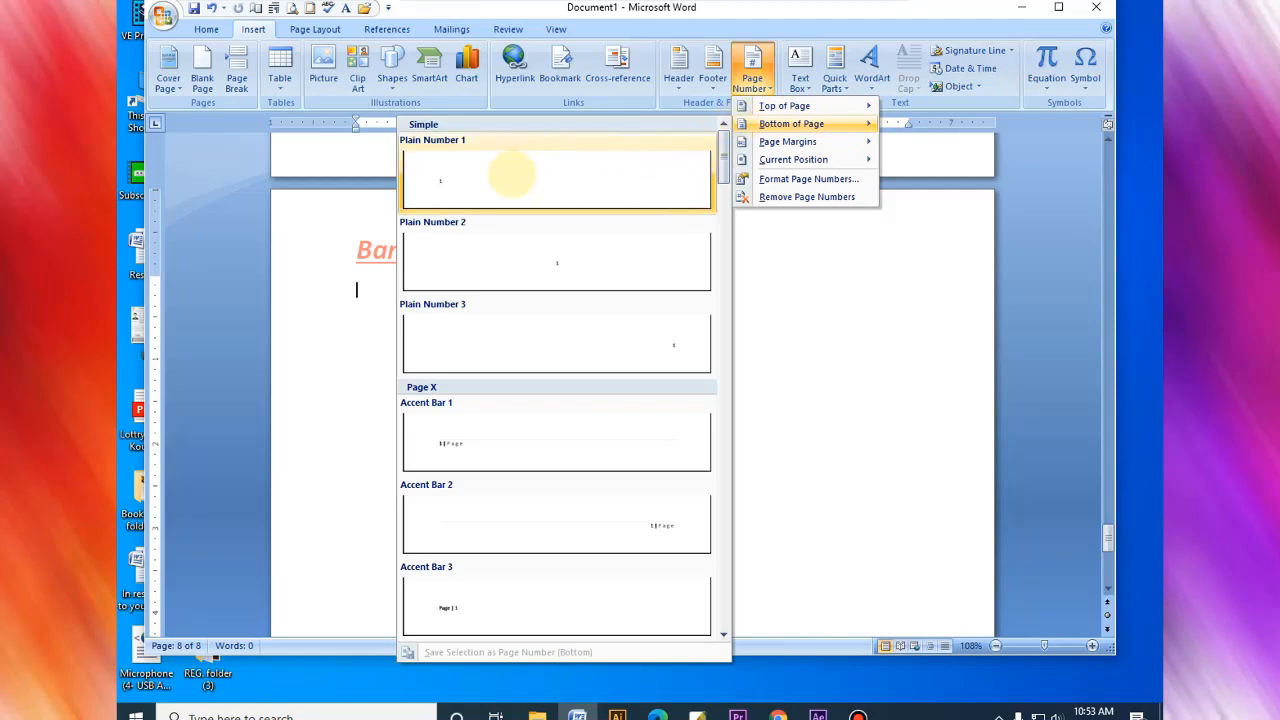
{"action": "left_click", "coordinate": [508, 172]}
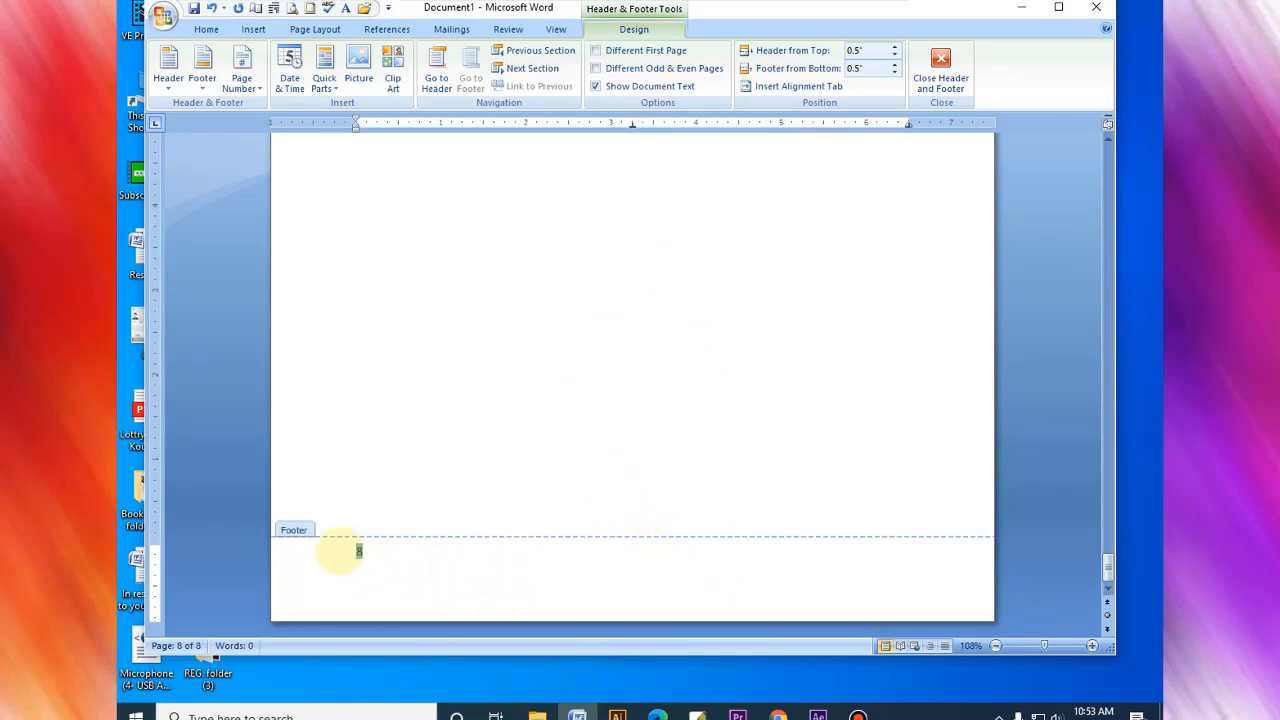
- Centre the page number in the footer, add "Page #" in front of it, and return to the document body
{"action": "double_click", "coordinate": [356, 551]}
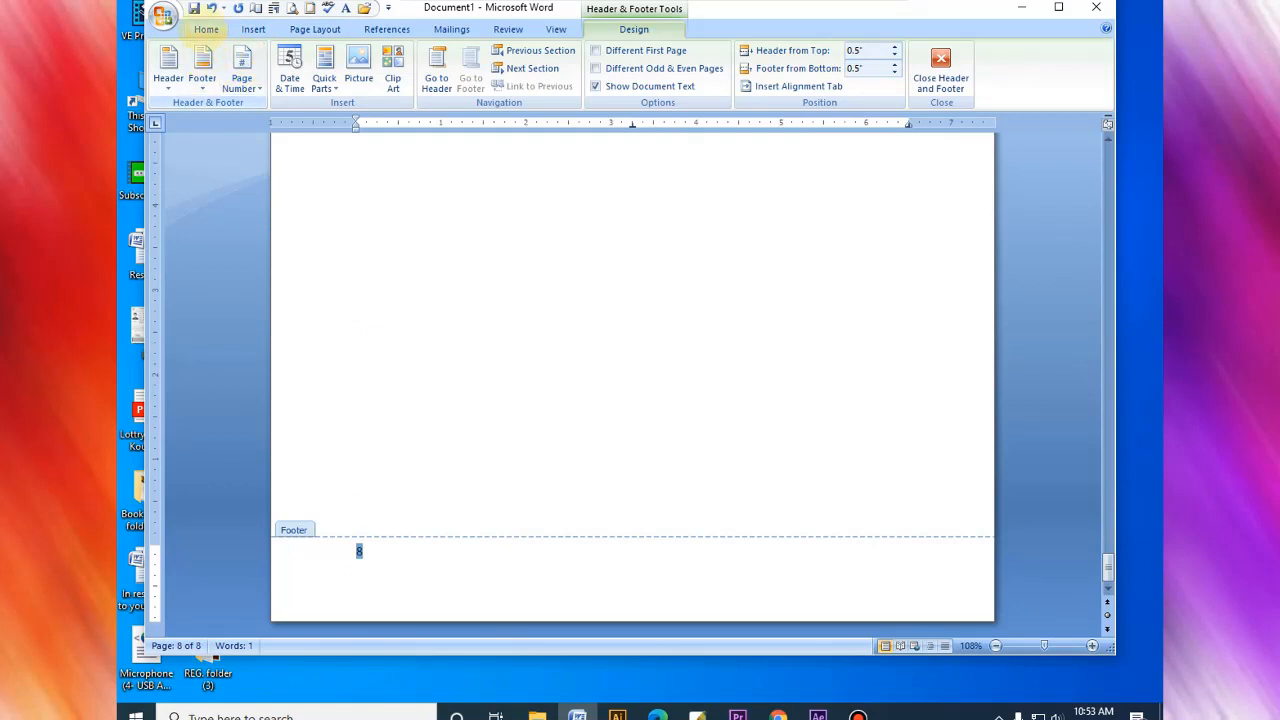
{"action": "left_click", "coordinate": [206, 29]}
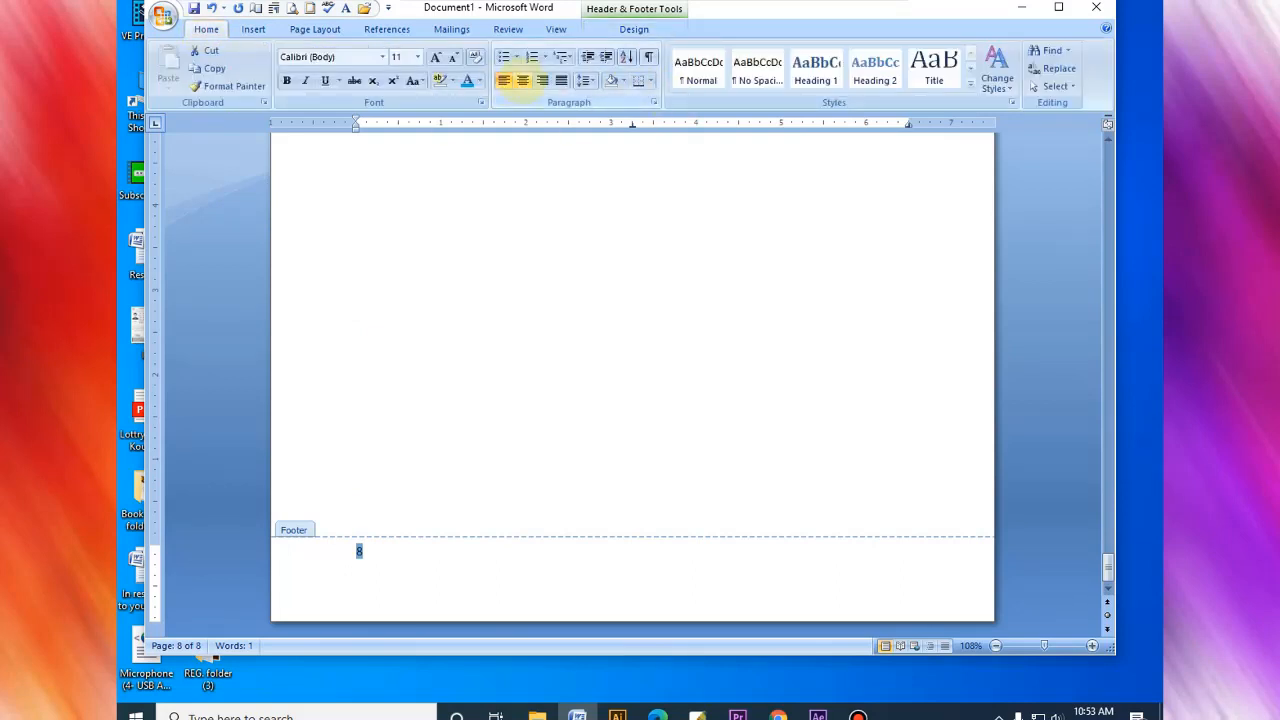
{"action": "left_click", "coordinate": [522, 80]}
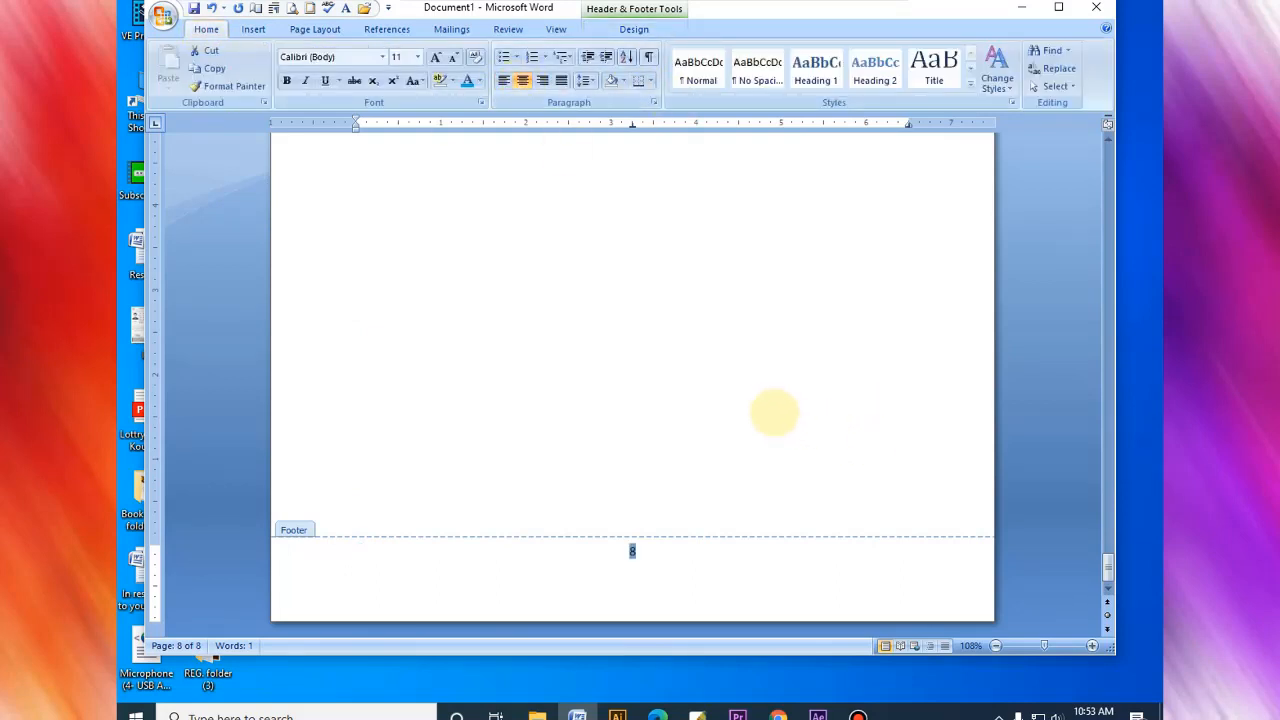
{"action": "left_click", "coordinate": [648, 555]}
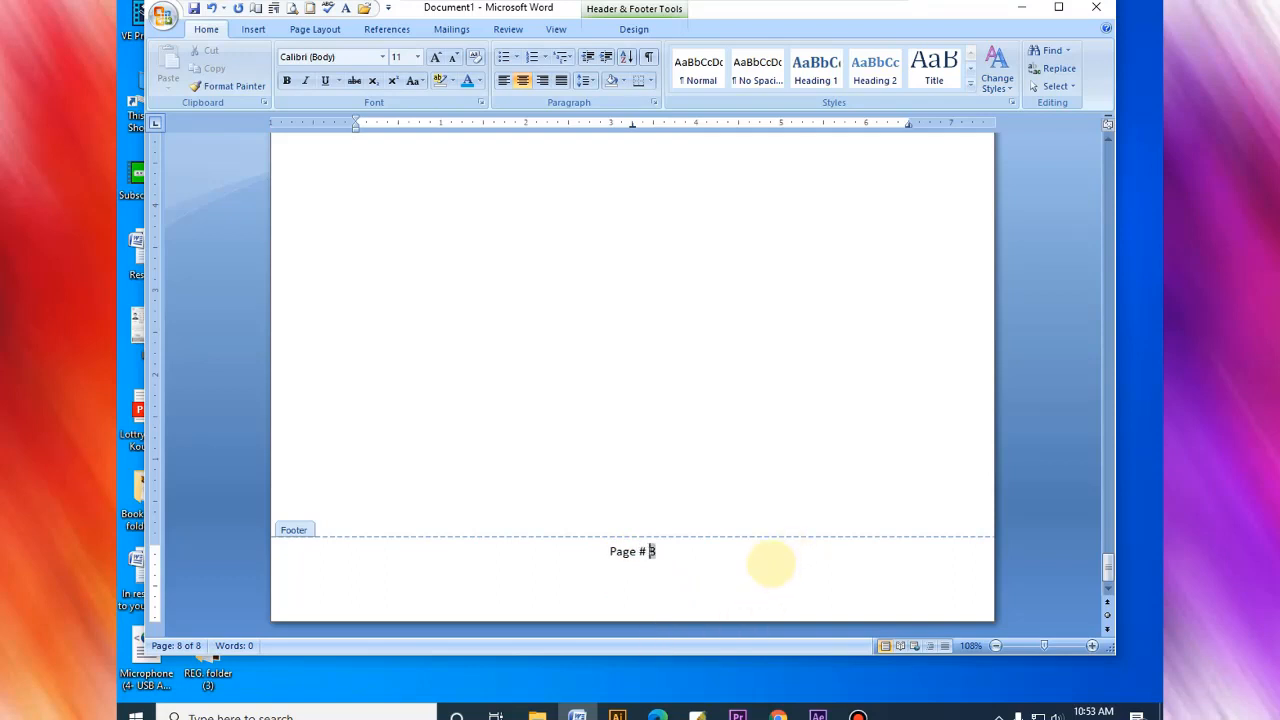
{"action": "double_click", "coordinate": [768, 424]}
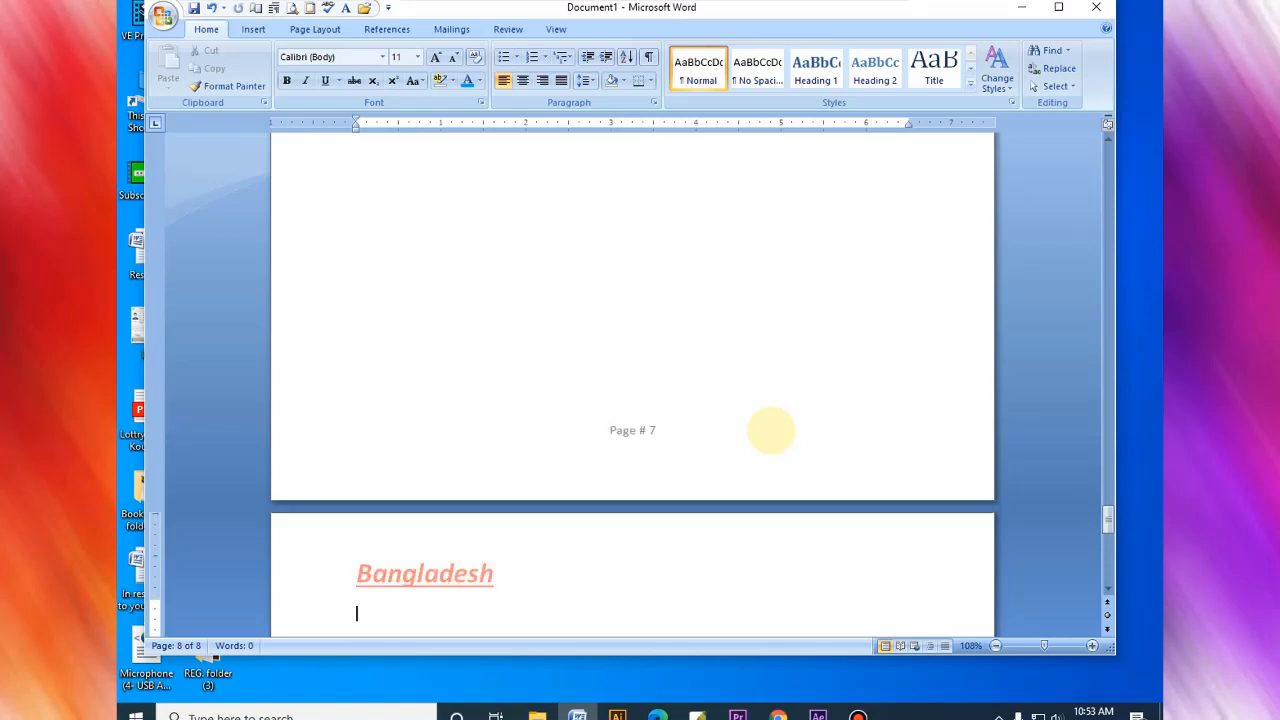
- Examine the page numbering in the footers and the header text across the pages of the document
{"action": "scroll", "coordinate": [770, 430], "scroll_direction": "up", "scroll_amount": 15}
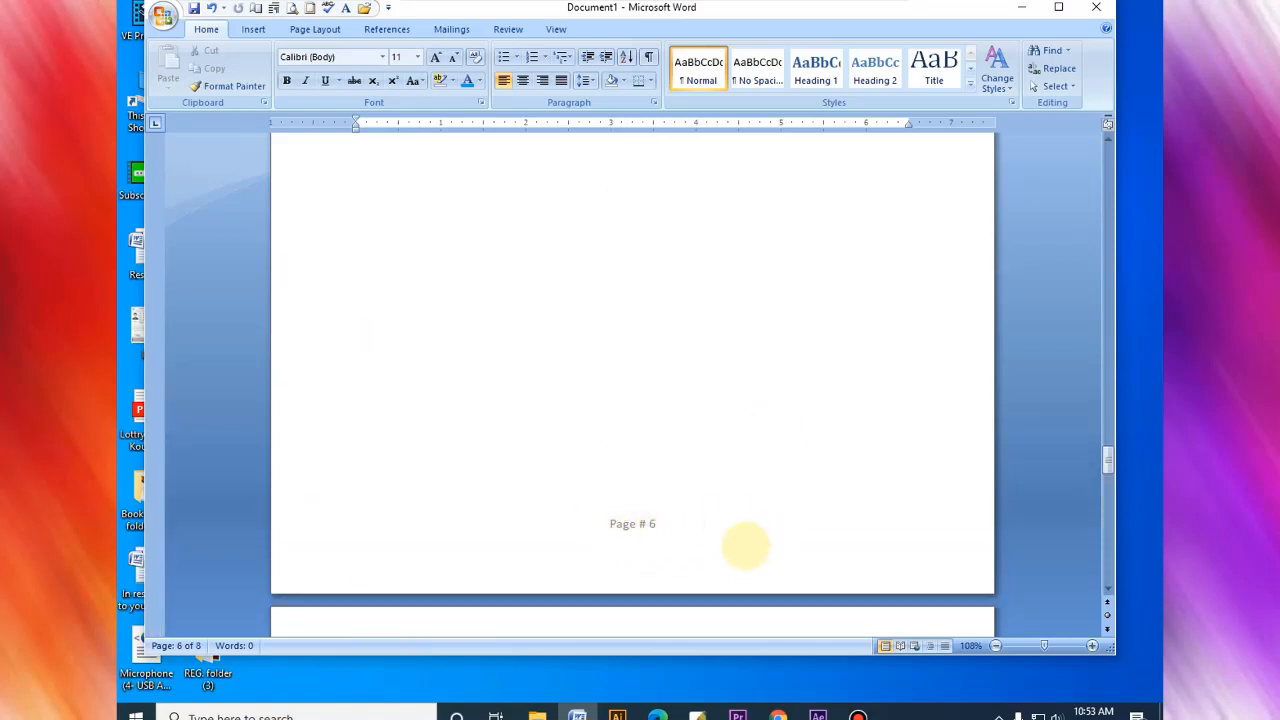
{"action": "scroll", "coordinate": [745, 545], "scroll_direction": "up", "scroll_amount": 20}
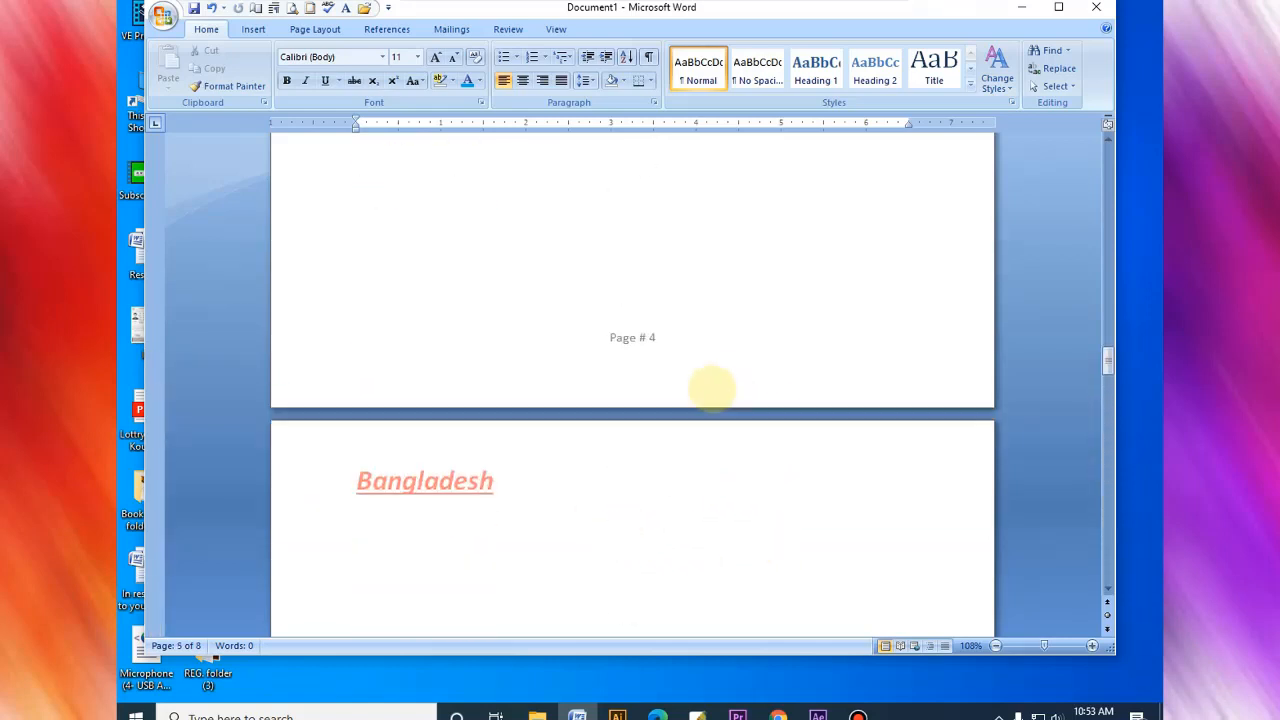
{"action": "scroll", "coordinate": [712, 388], "scroll_direction": "up", "scroll_amount": 12}
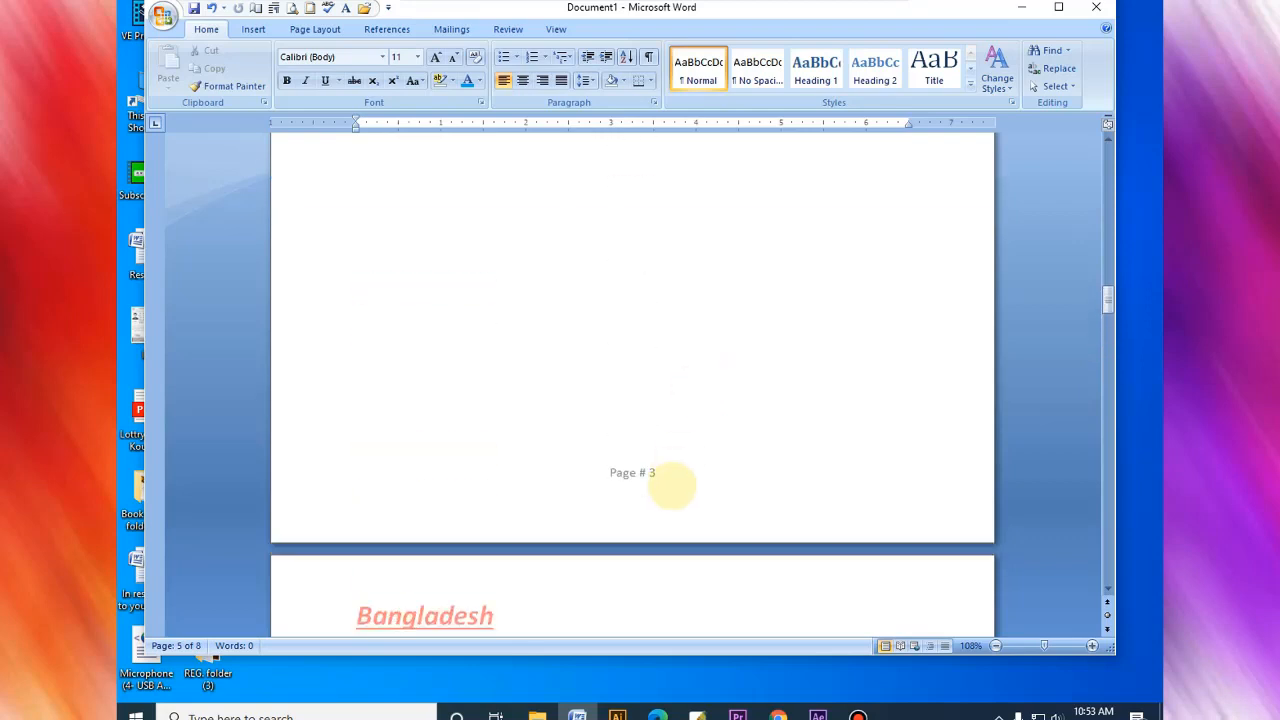
{"action": "scroll", "coordinate": [700, 394], "scroll_direction": "up", "scroll_amount": 15}
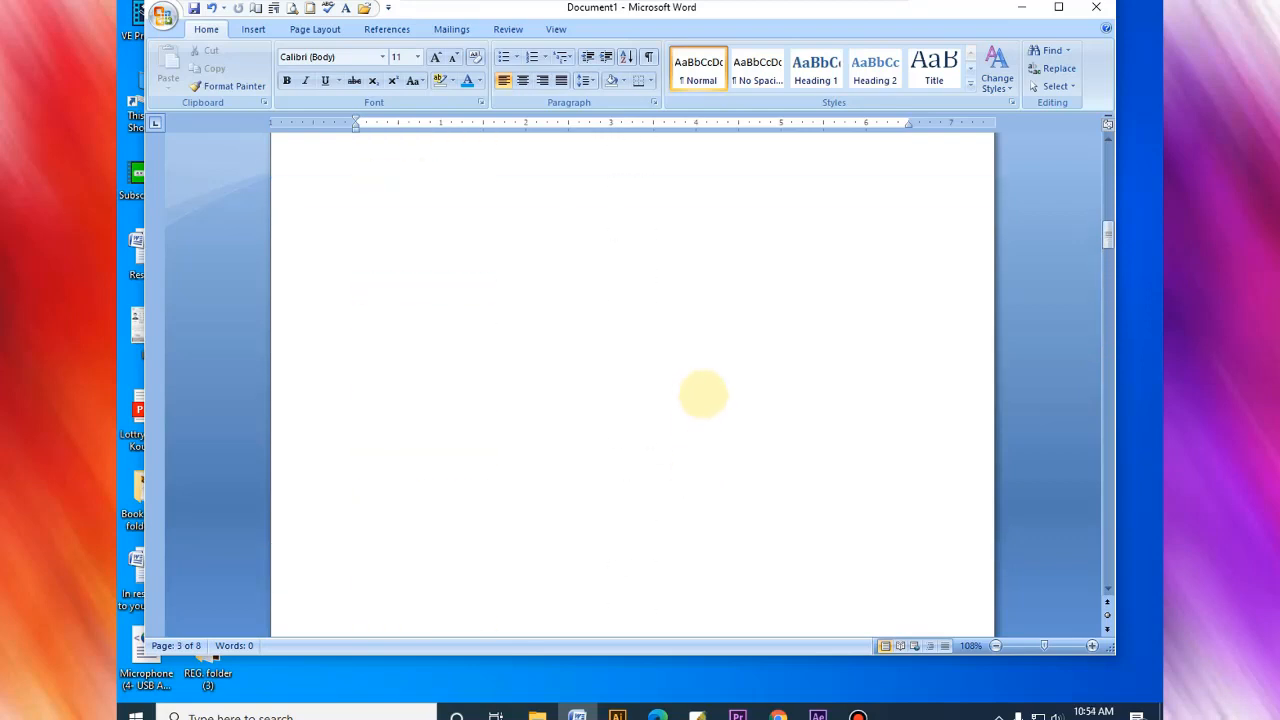
{"action": "scroll", "coordinate": [703, 395], "scroll_direction": "up", "scroll_amount": 15}
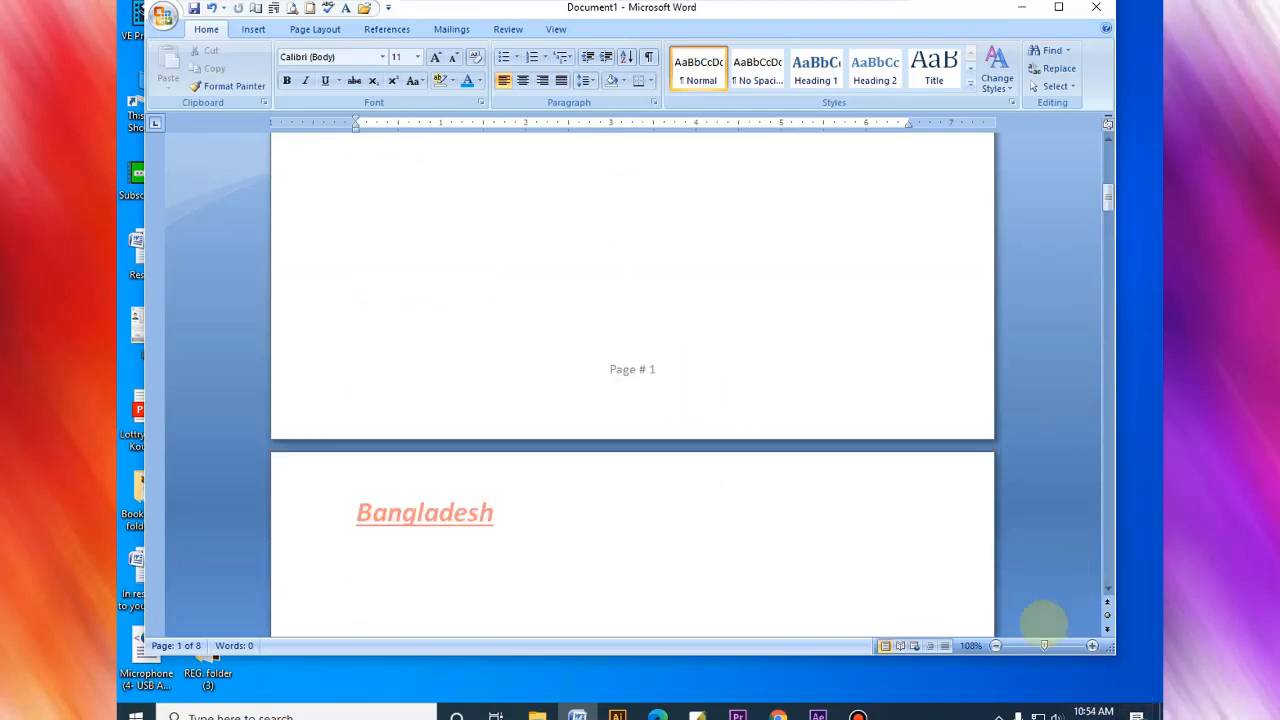
{"action": "left_click_drag", "start_coordinate": [1044, 645], "coordinate": [1022, 645]}
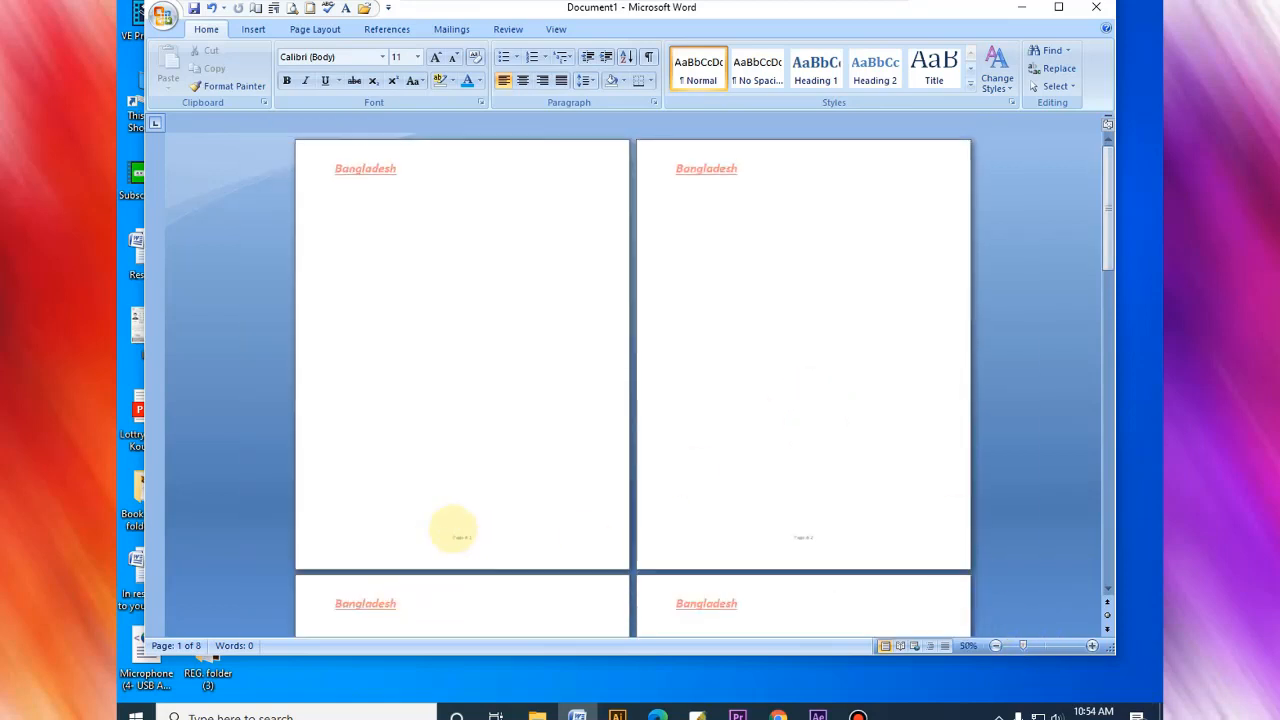
{"action": "scroll", "coordinate": [862, 502], "scroll_direction": "down", "scroll_amount": 10}
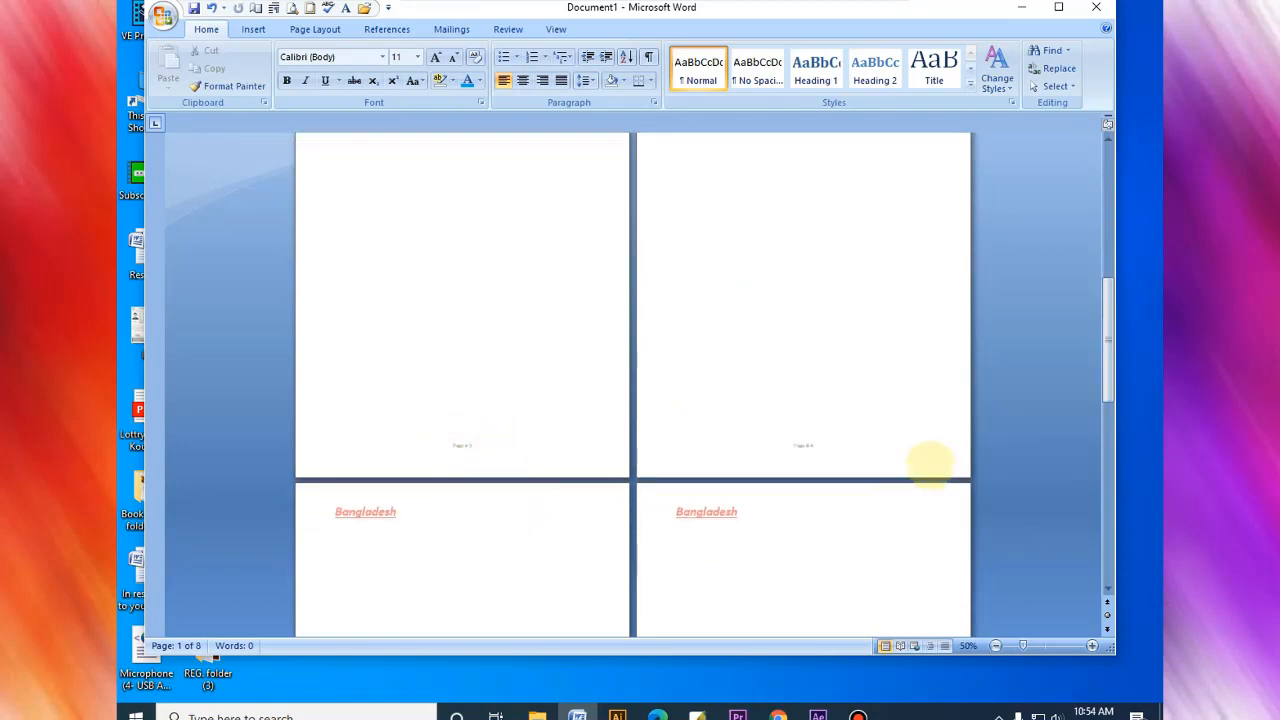
{"action": "scroll", "coordinate": [795, 514], "scroll_direction": "down", "scroll_amount": 5}
{"action": "scroll", "coordinate": [692, 540], "scroll_direction": "down", "scroll_amount": 4}
{"action": "left_click", "coordinate": [692, 540]}
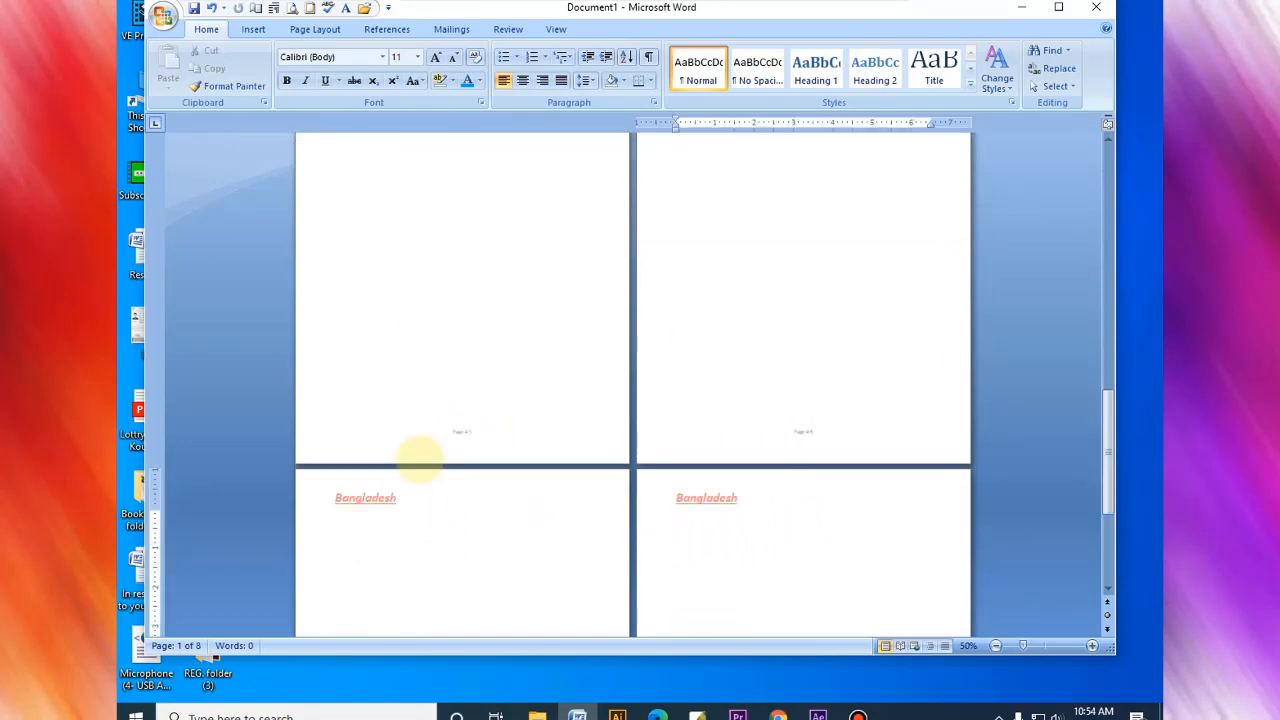
{"action": "scroll", "coordinate": [790, 490], "scroll_direction": "down", "scroll_amount": 5}
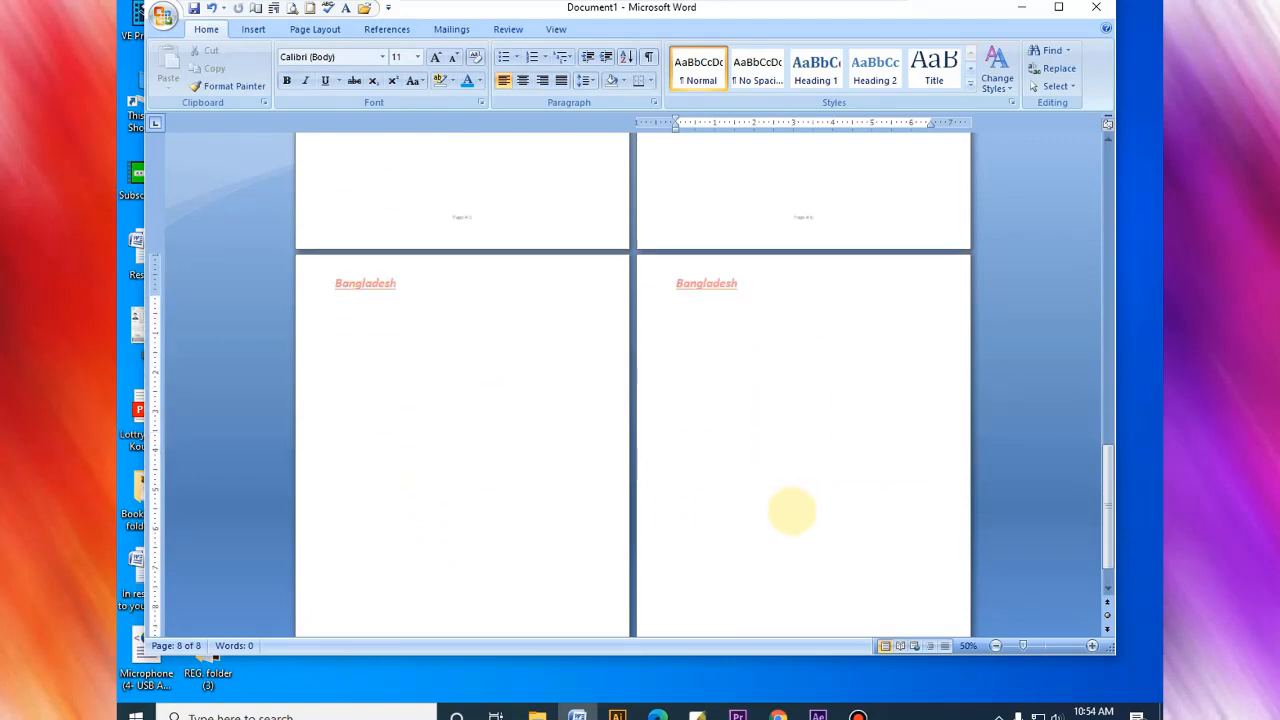
{"action": "scroll", "coordinate": [826, 500], "scroll_direction": "up", "scroll_amount": 4}
{"action": "scroll", "coordinate": [819, 486], "scroll_direction": "up", "scroll_amount": 10}
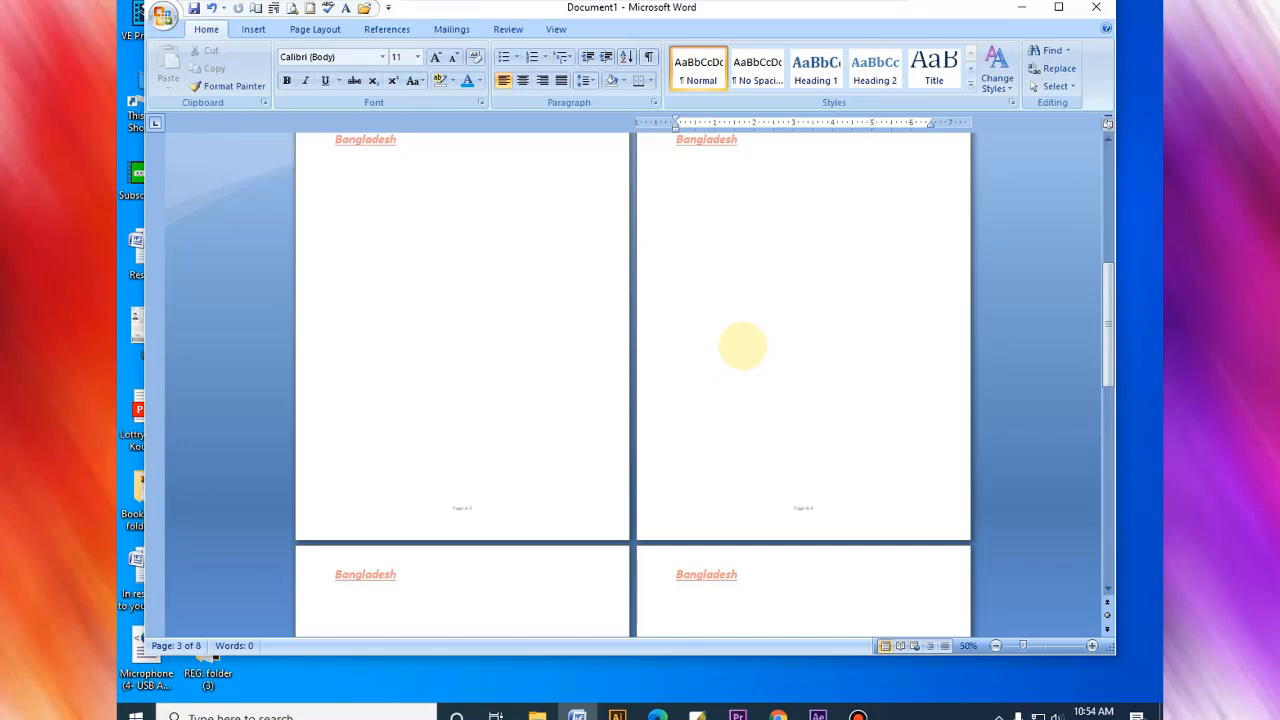
{"action": "scroll", "coordinate": [742, 325], "scroll_direction": "up", "scroll_amount": 8}
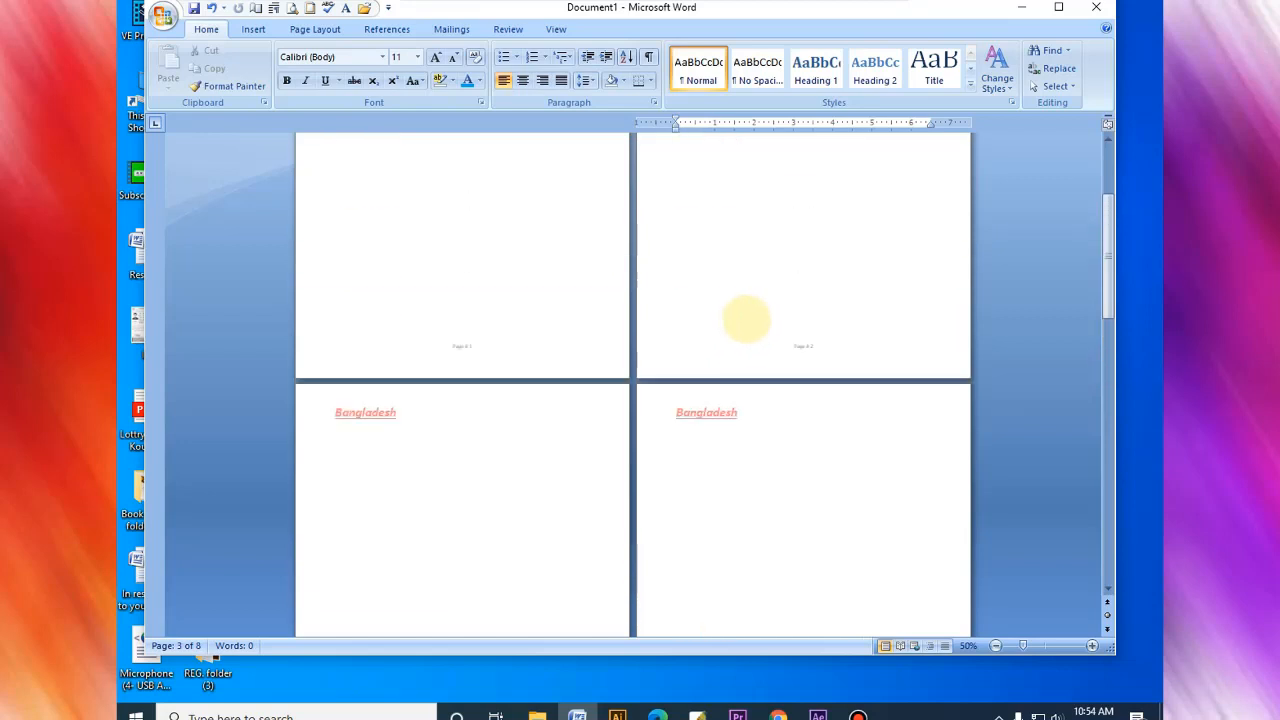